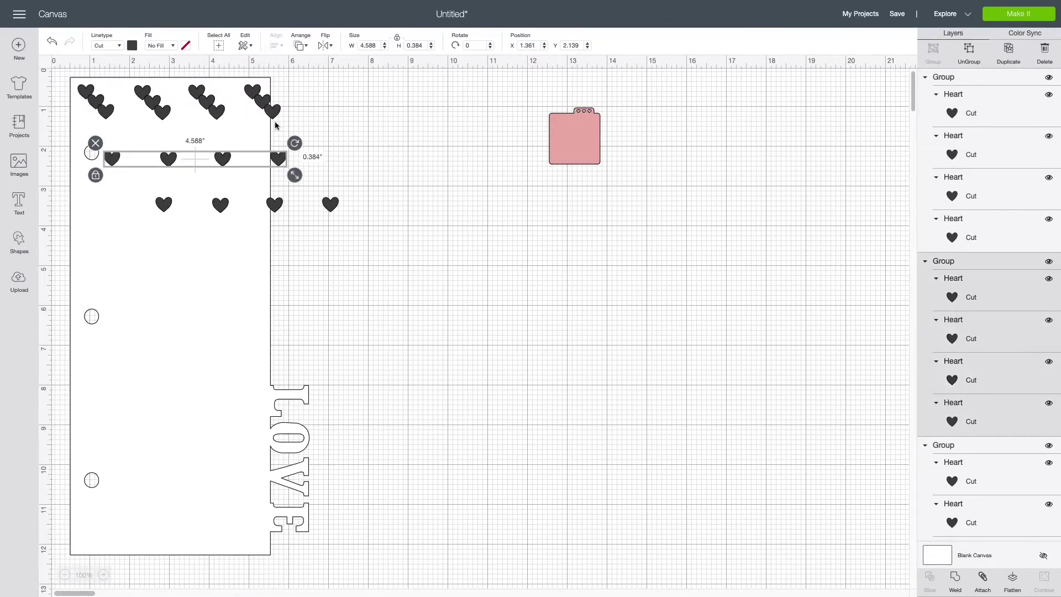
Spread the three stacked heart-row groups evenly down the divider page.
mouse_move(271, 115)
mouse_down()
mouse_move(280, 176)
mouse_move(254, 115)
mouse_up()
drag(280, 156, 257, 174)
drag(330, 205, 253, 197)
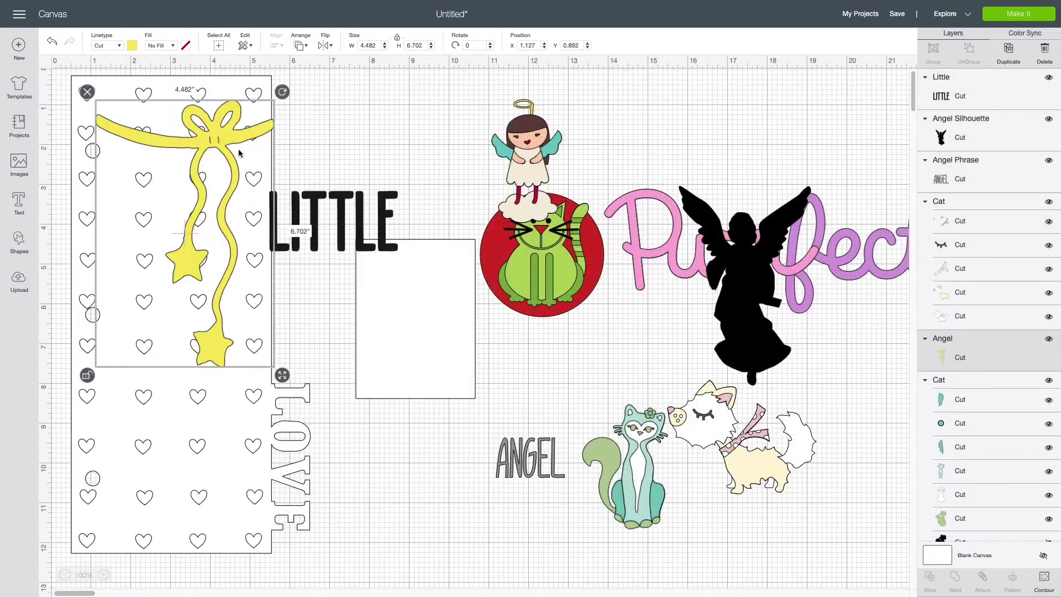
Move the ribbon-and-stars image onto the card and enlarge it across the top.
drag(229, 147, 210, 139)
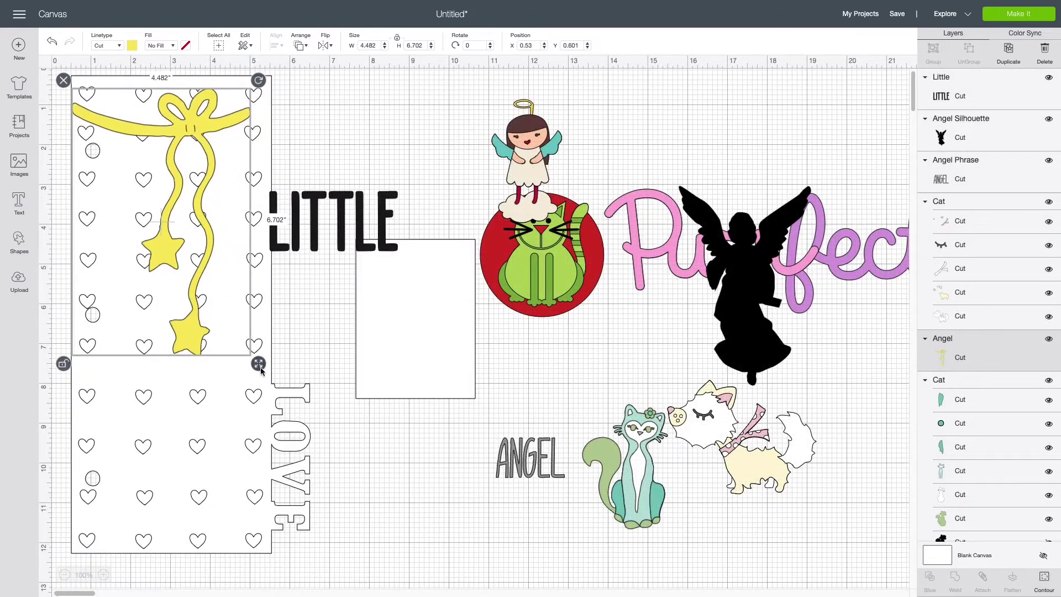
drag(261, 368, 281, 355)
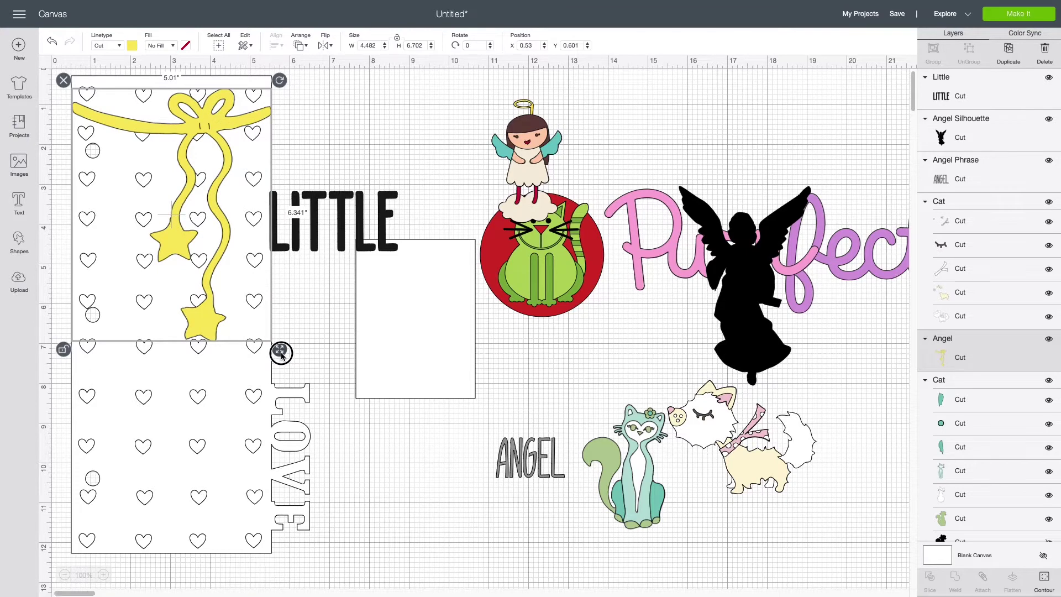
click(307, 360)
Place LITTLE and ANGEL beneath the ribbon, and the 3x4 white photo block on the card's lower half.
drag(339, 238, 169, 170)
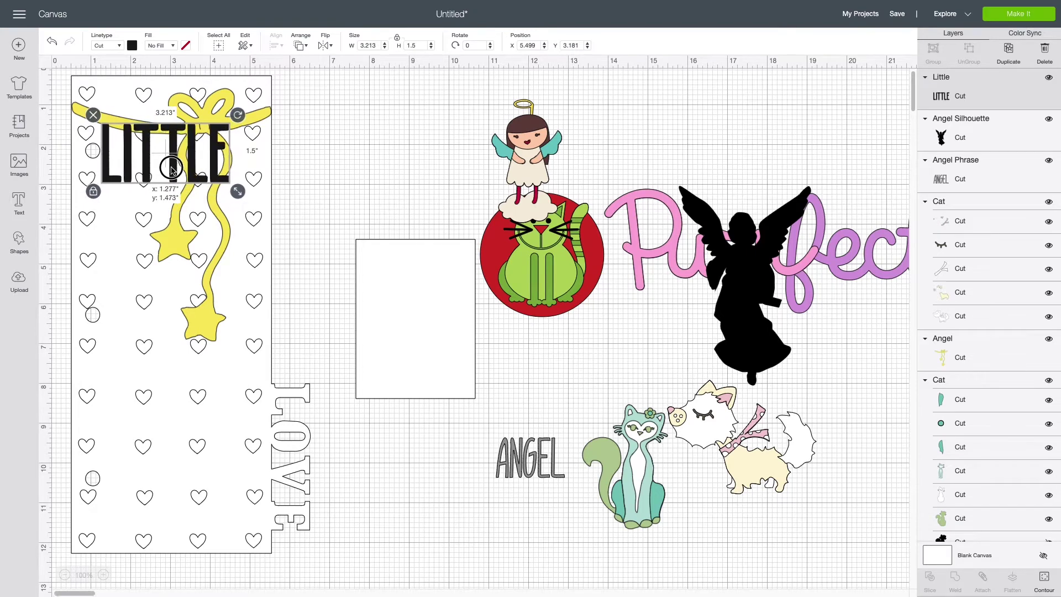
drag(530, 436, 269, 176)
click(219, 176)
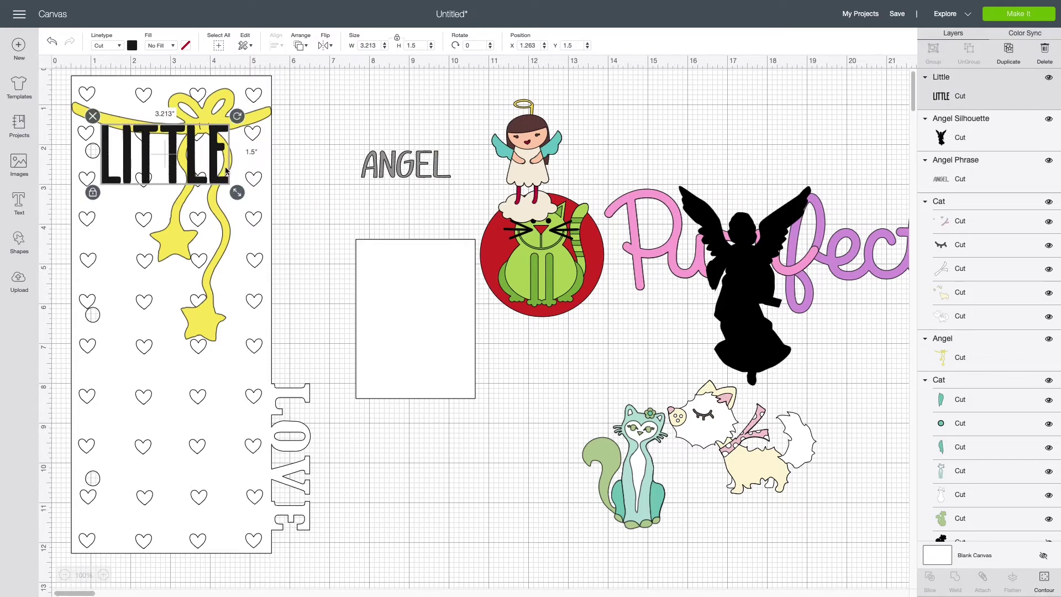
drag(396, 172, 178, 203)
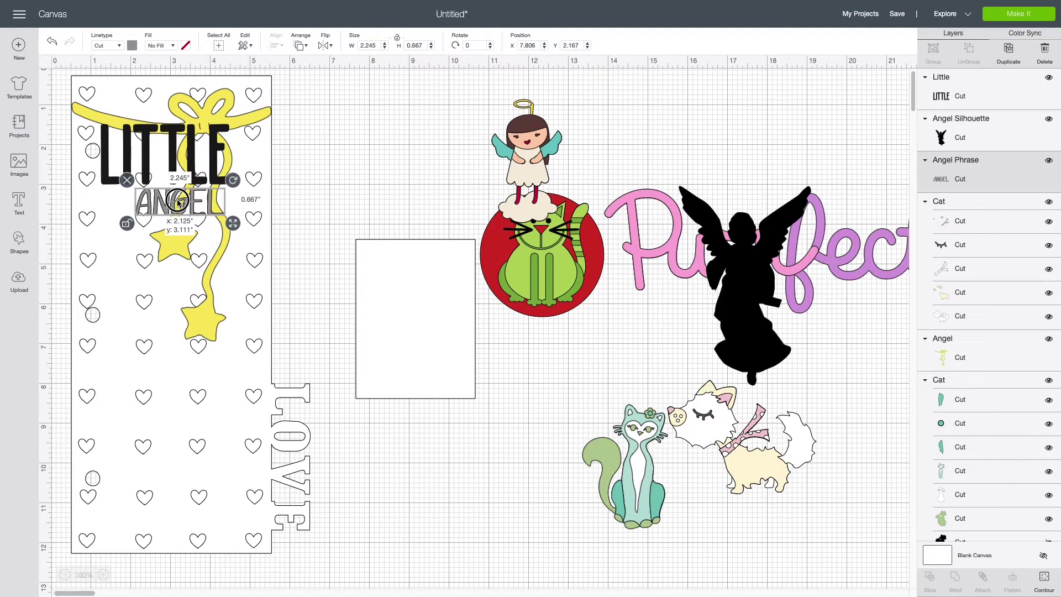
click(352, 158)
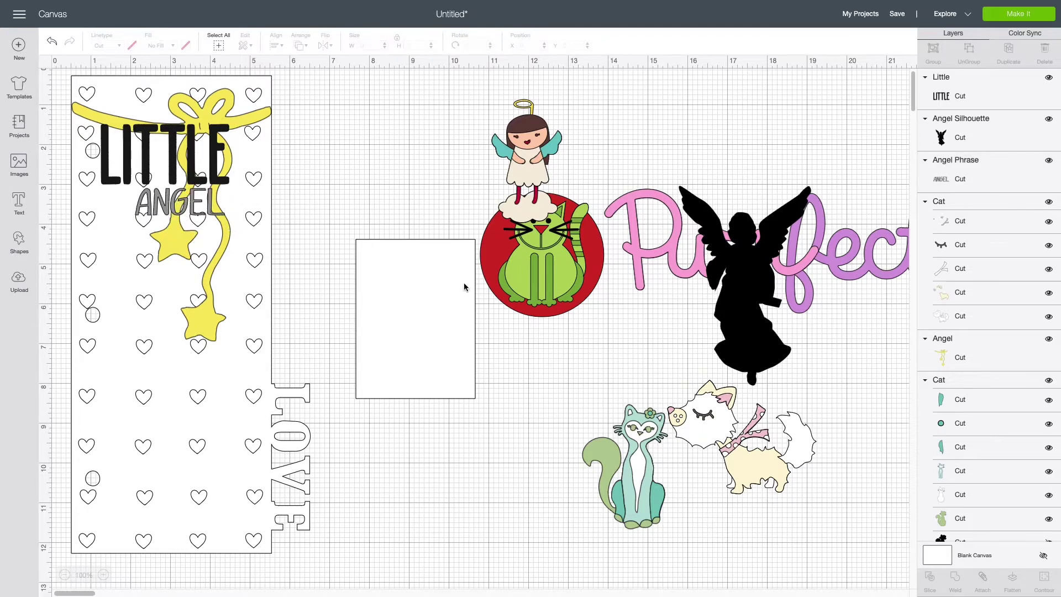
drag(462, 287, 192, 272)
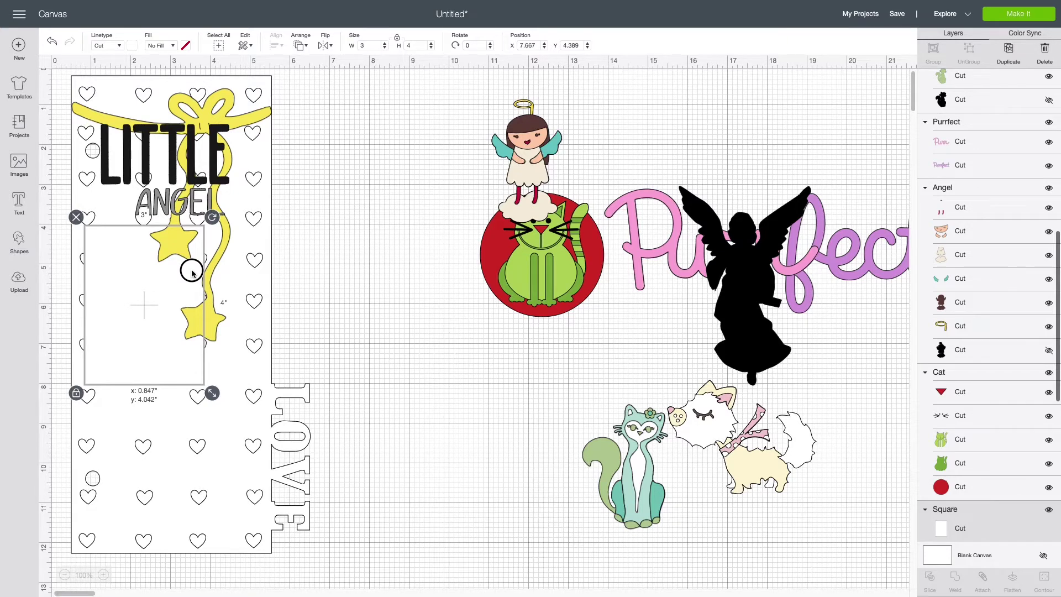
drag(191, 272, 210, 410)
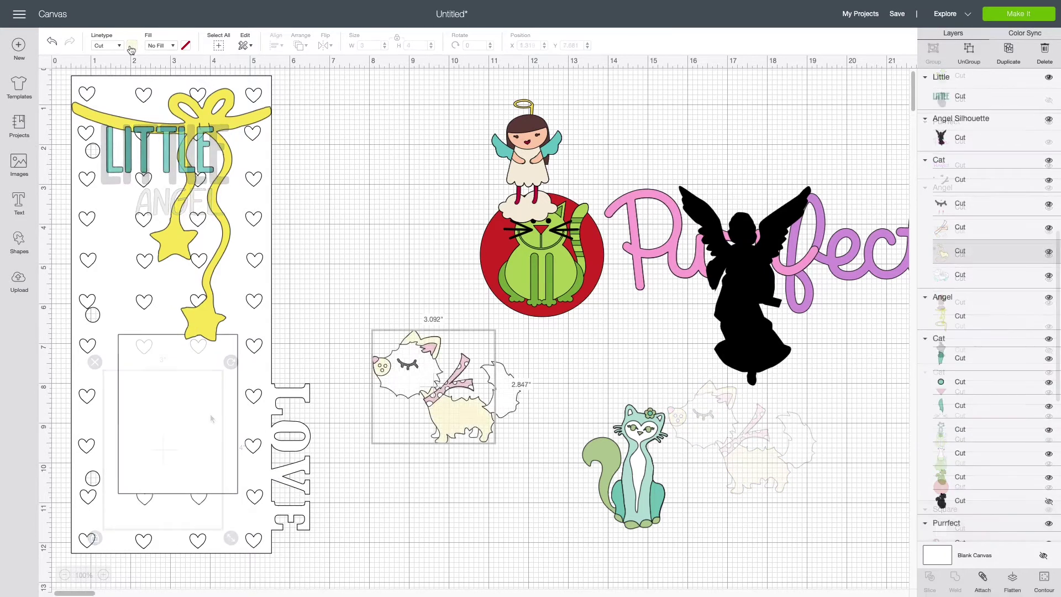
Colour the cat's body layer light orange and its eyes layer black.
click(134, 48)
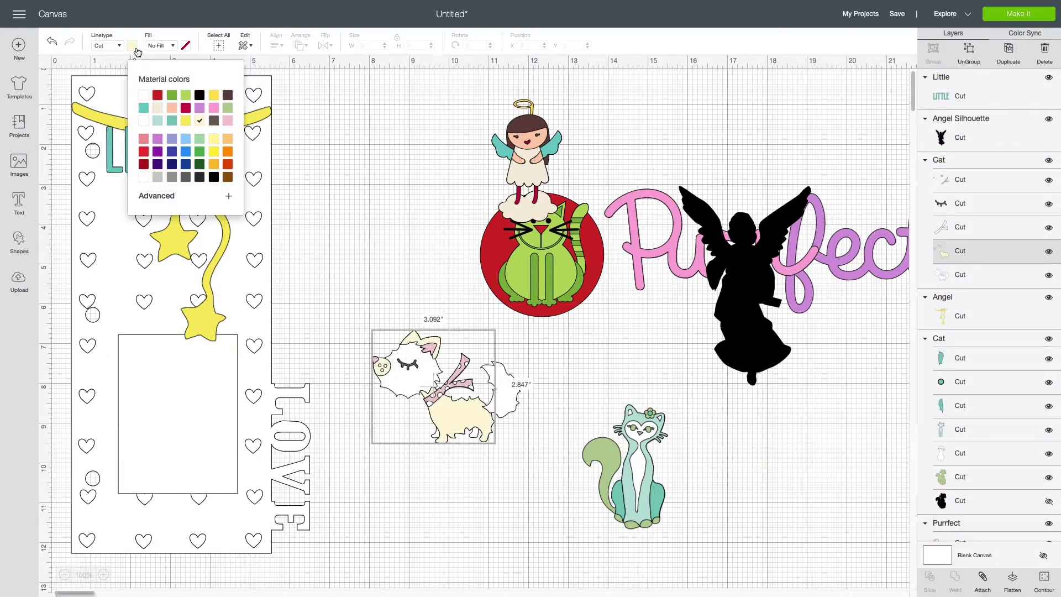
click(228, 139)
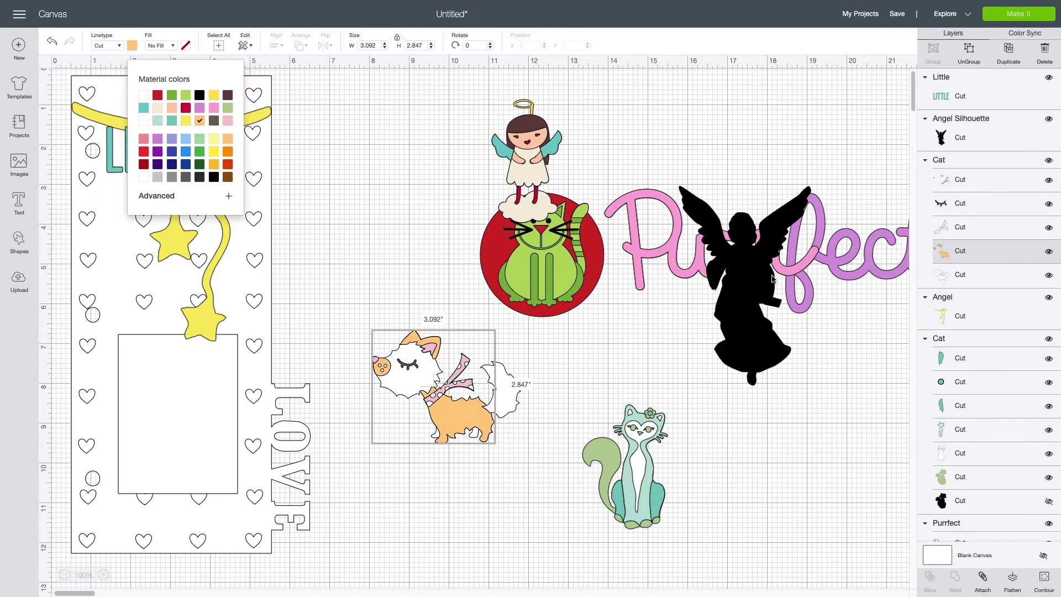
click(1003, 228)
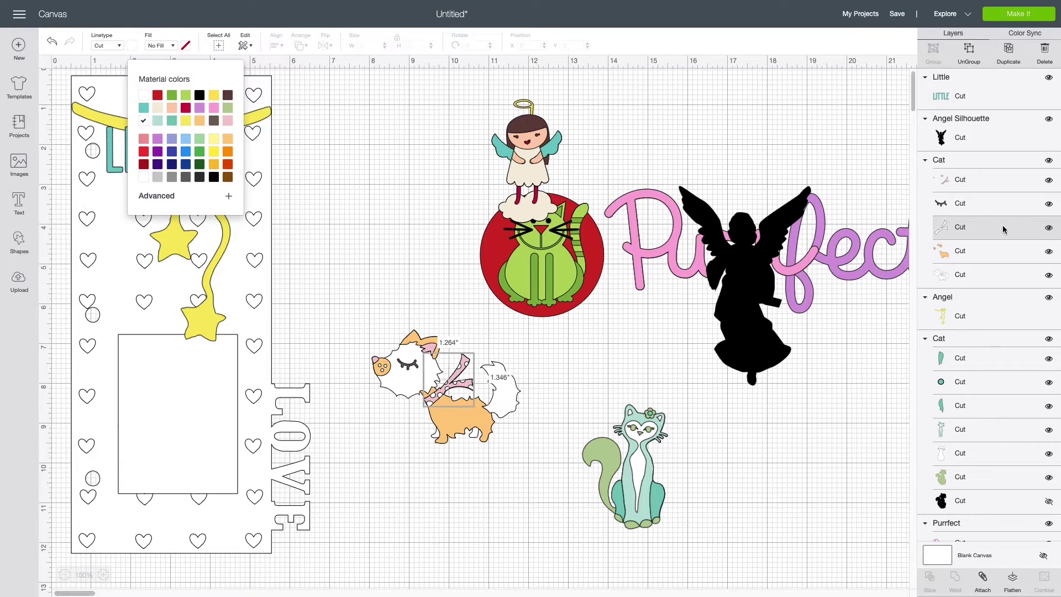
click(999, 206)
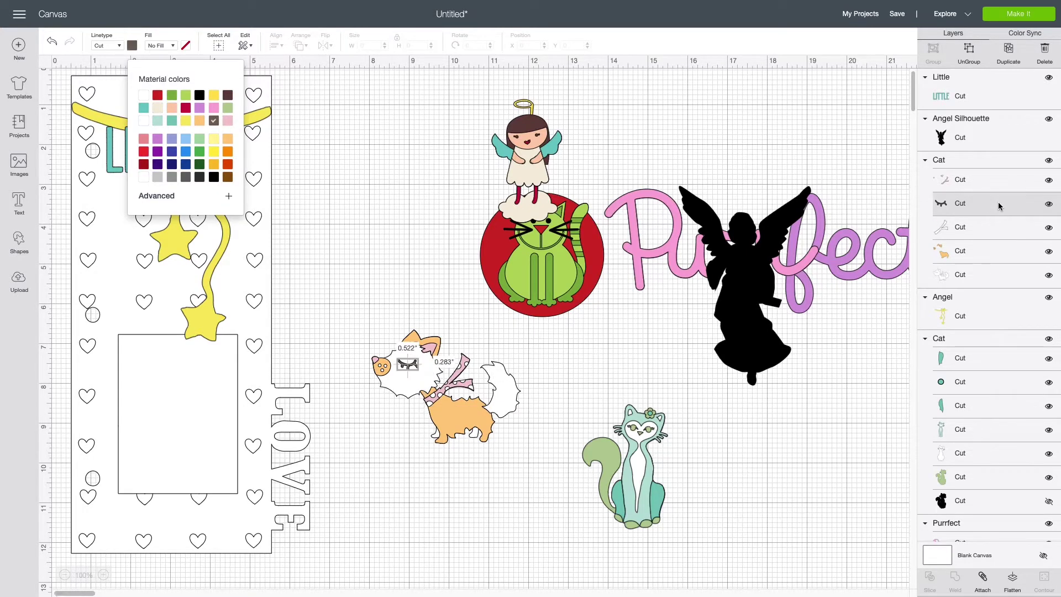
click(200, 96)
click(987, 182)
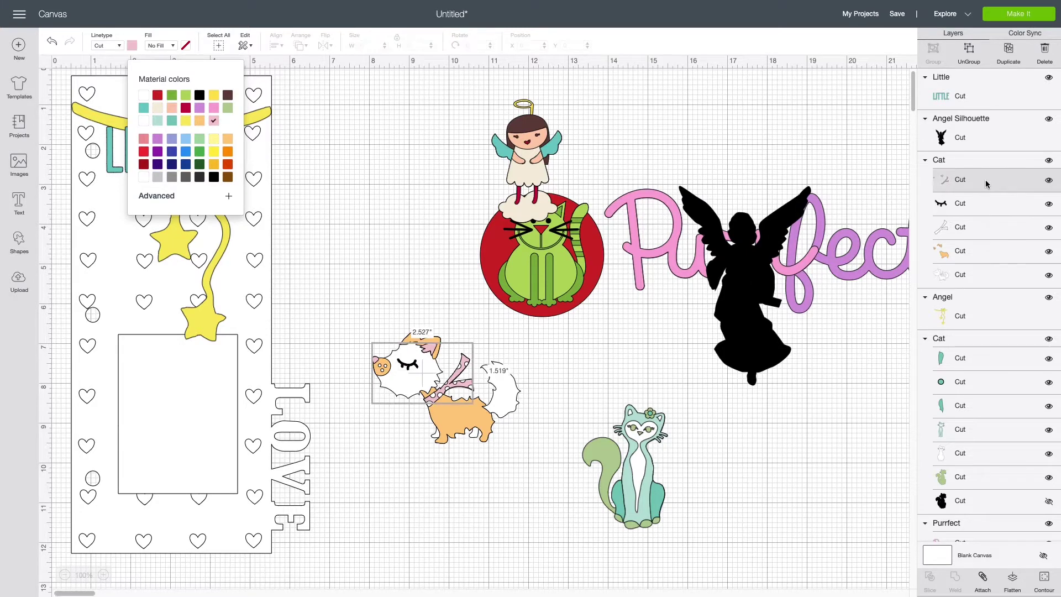
click(768, 361)
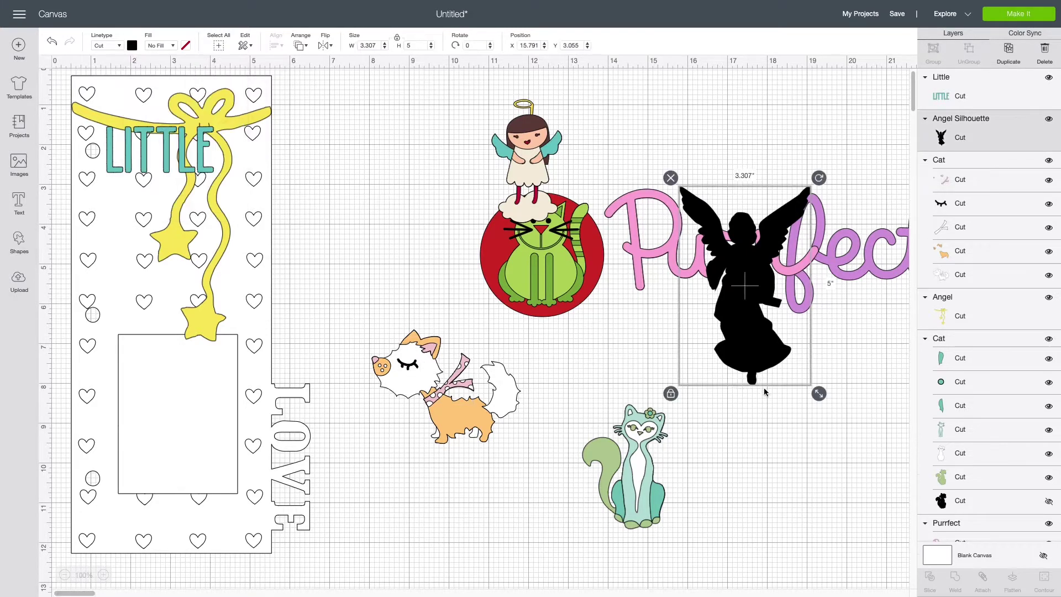
click(484, 427)
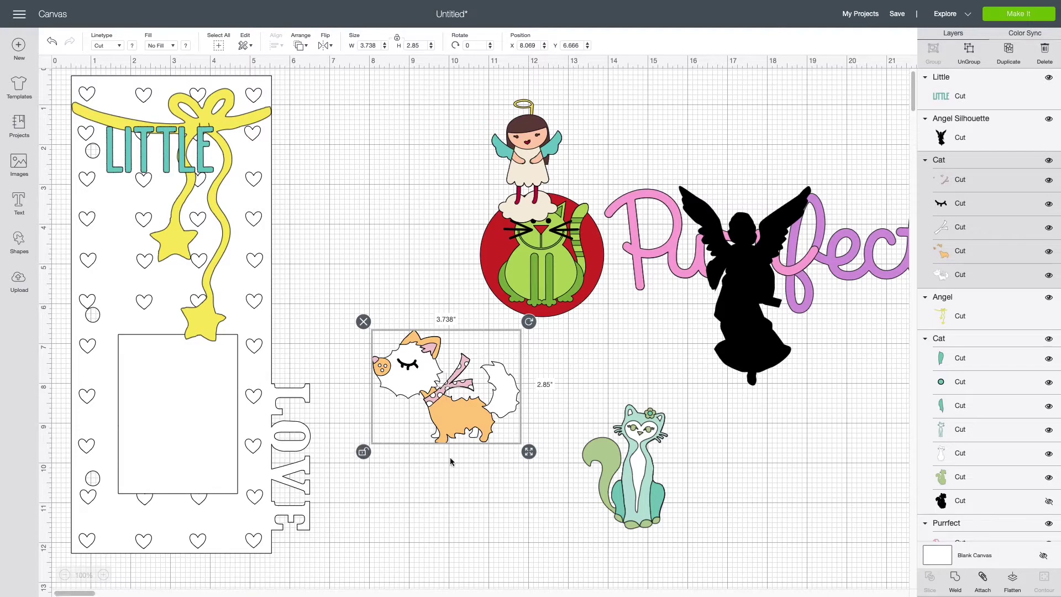
Shrink the cat to about half size and add the text 'angel' below it.
drag(534, 455, 411, 348)
click(19, 205)
text(angel)
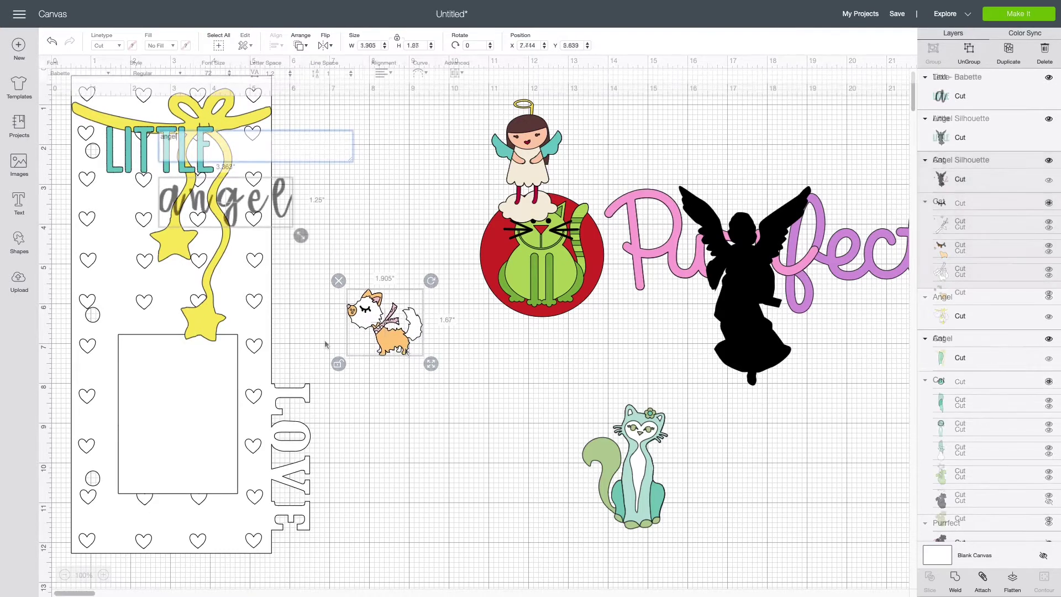
drag(285, 214, 535, 461)
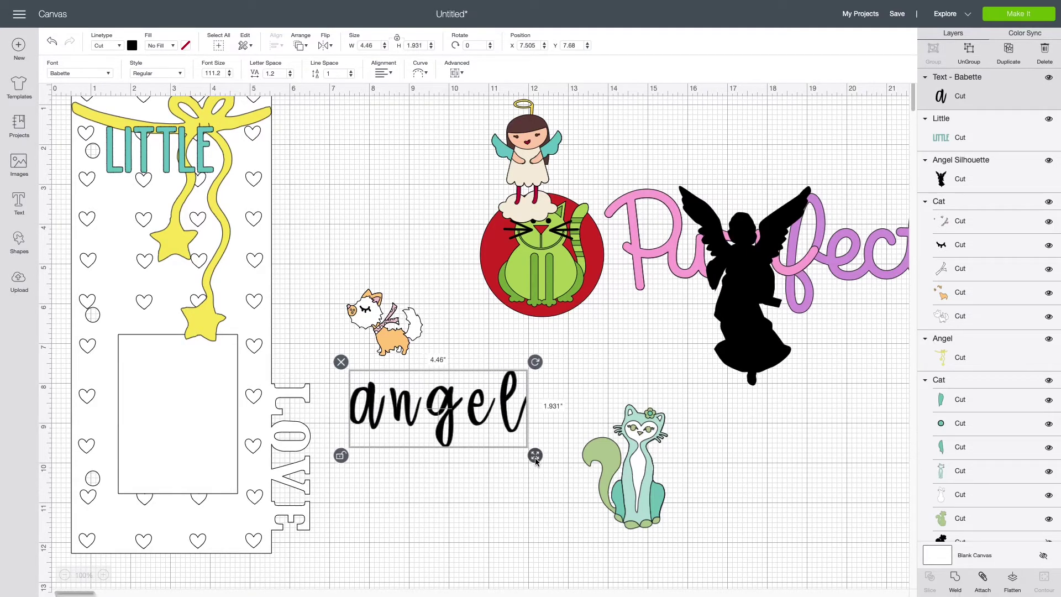
Tighten the letter spacing of 'angel', then loosen it slightly.
click(290, 76)
click(290, 76)
click(290, 75)
click(290, 75)
click(290, 76)
click(290, 75)
click(291, 72)
click(291, 71)
click(291, 71)
click(292, 71)
Ungroup 'angel', nudge the n closer to the a, then group and weld the letters into one shape.
click(457, 73)
click(469, 88)
drag(411, 404, 489, 417)
drag(342, 374, 507, 423)
click(934, 49)
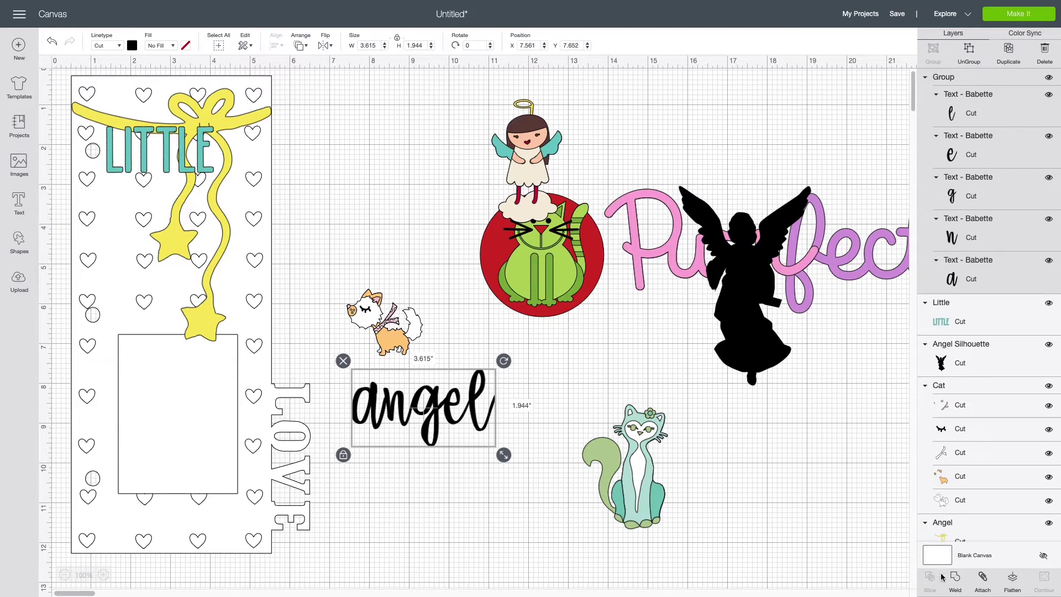
click(956, 576)
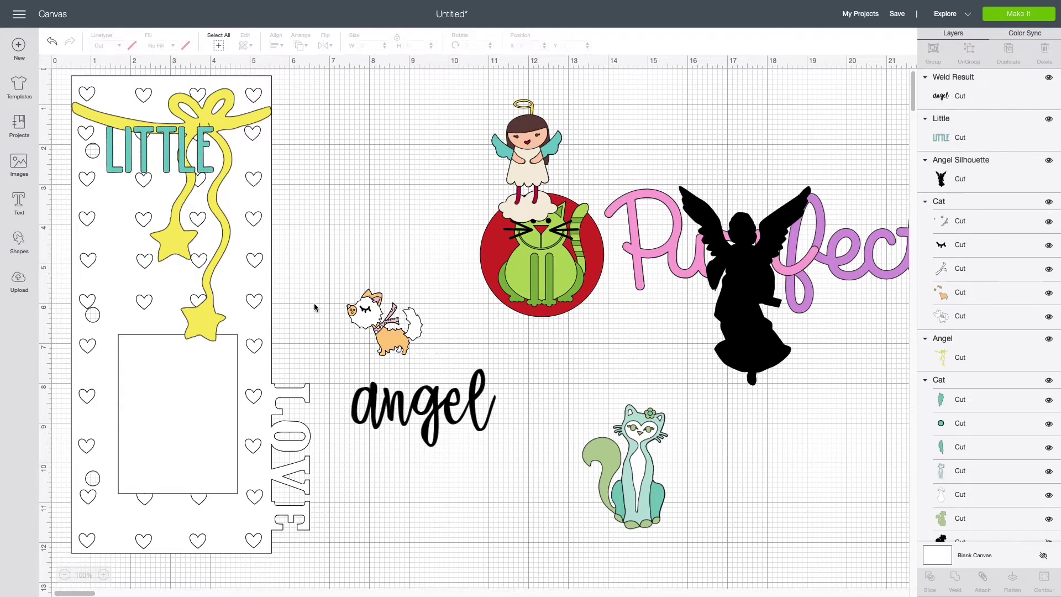
Colour the welded 'angel' word light green.
click(432, 409)
click(132, 47)
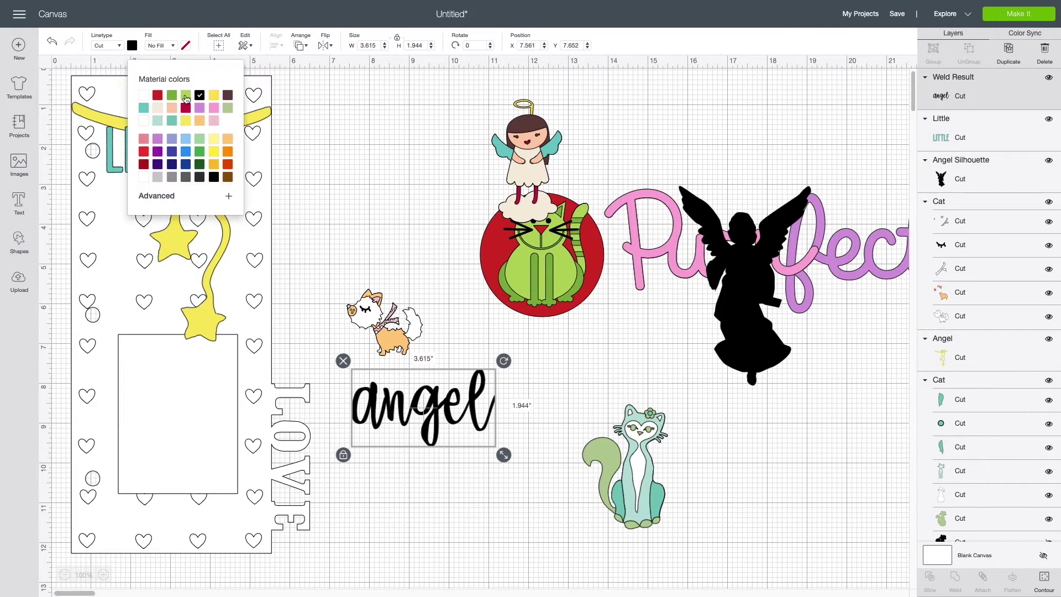
click(186, 96)
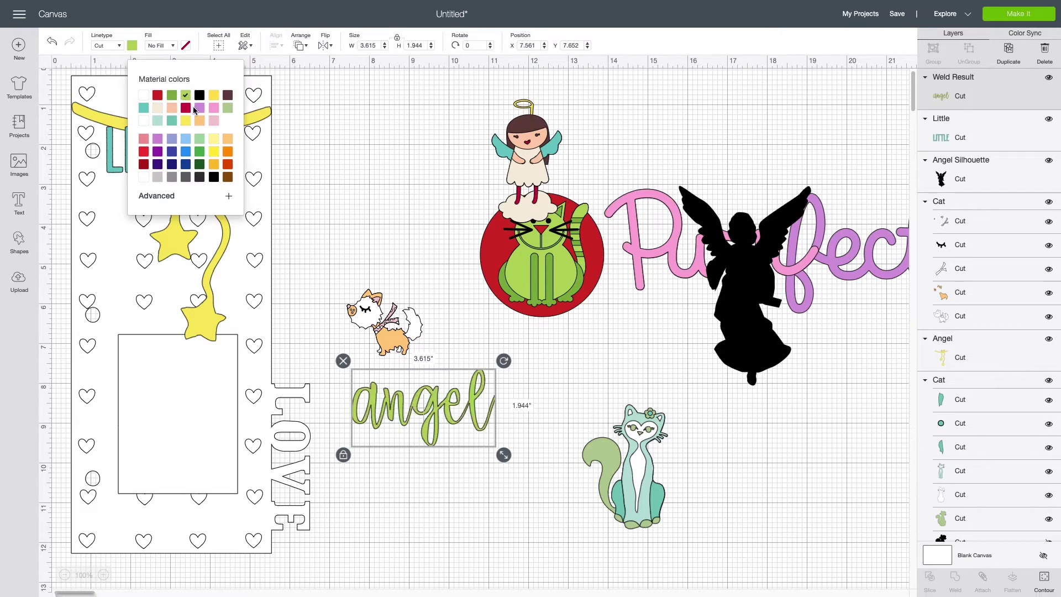
click(472, 403)
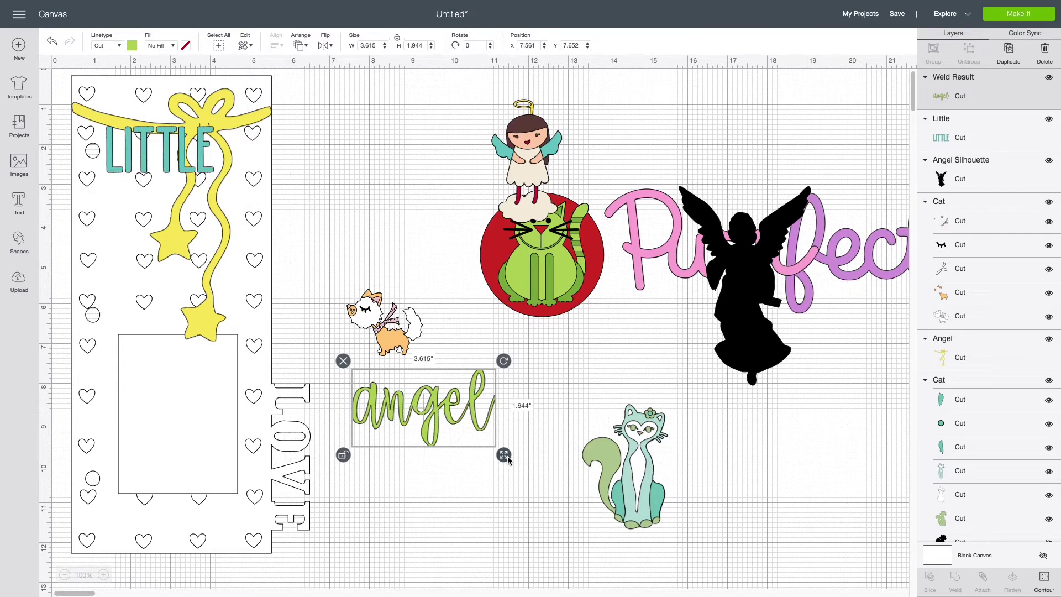
Shrink the 'angel' word and group the halo with the white cat, trying it on the card.
drag(505, 457, 481, 433)
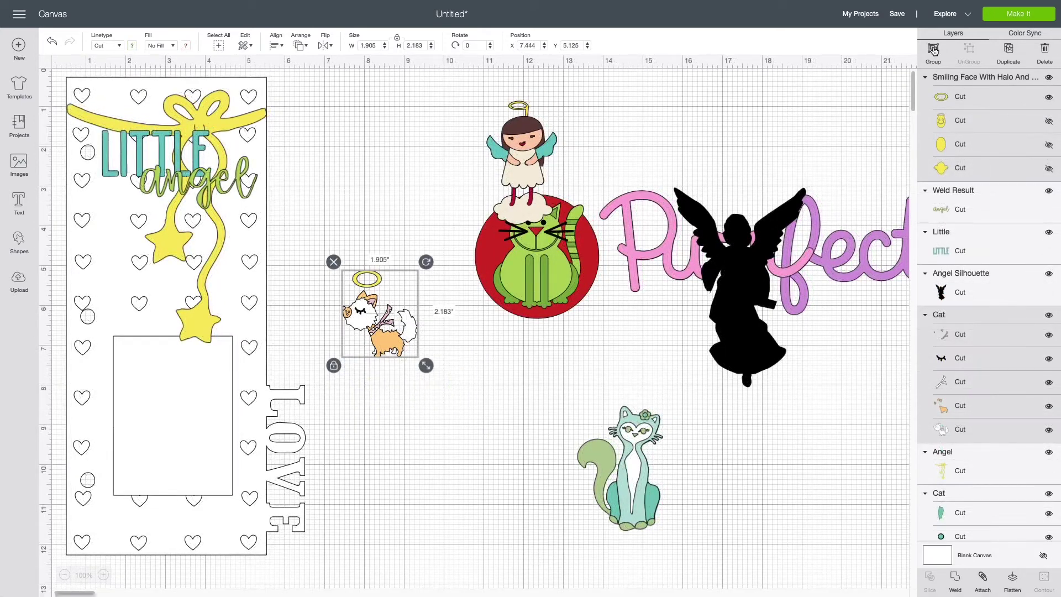
click(933, 51)
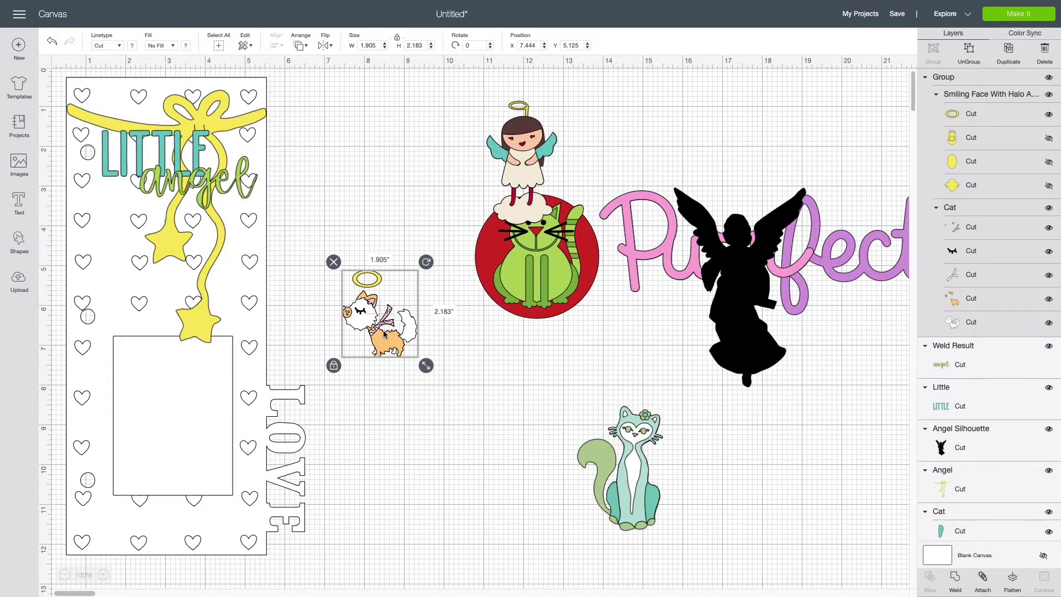
drag(385, 333, 112, 220)
click(390, 252)
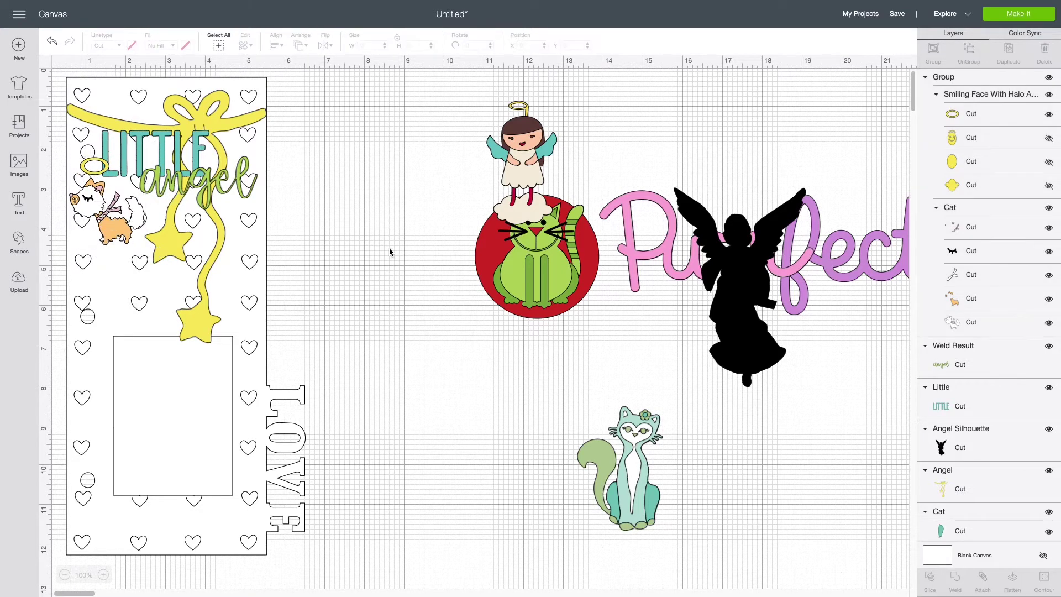
drag(112, 223, 425, 467)
drag(625, 465, 551, 455)
Shrink the teal cat and place it at the card bottom near LOVE.
click(497, 531)
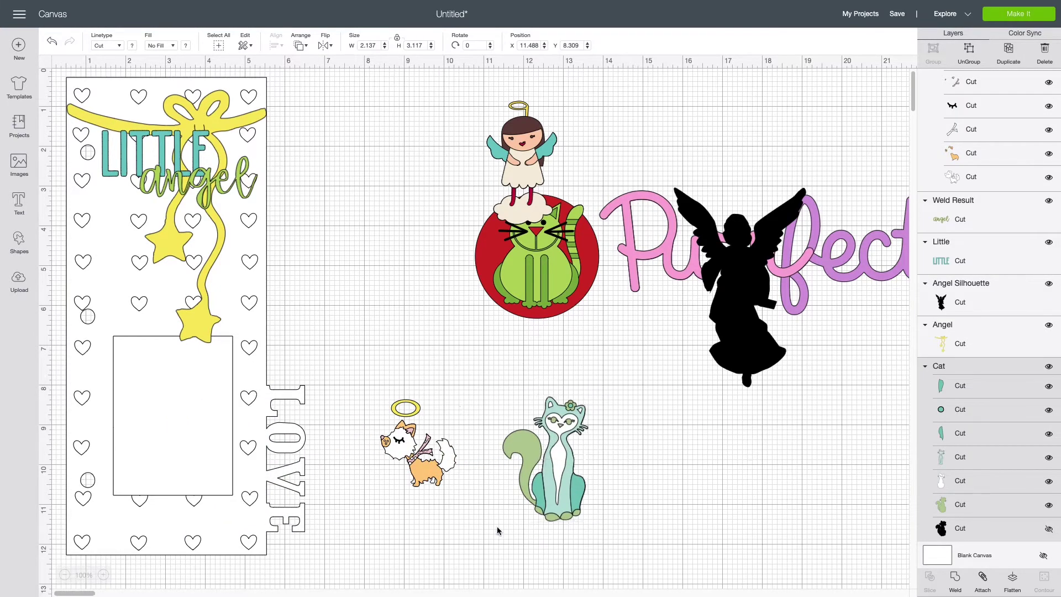
click(564, 520)
drag(597, 544, 573, 508)
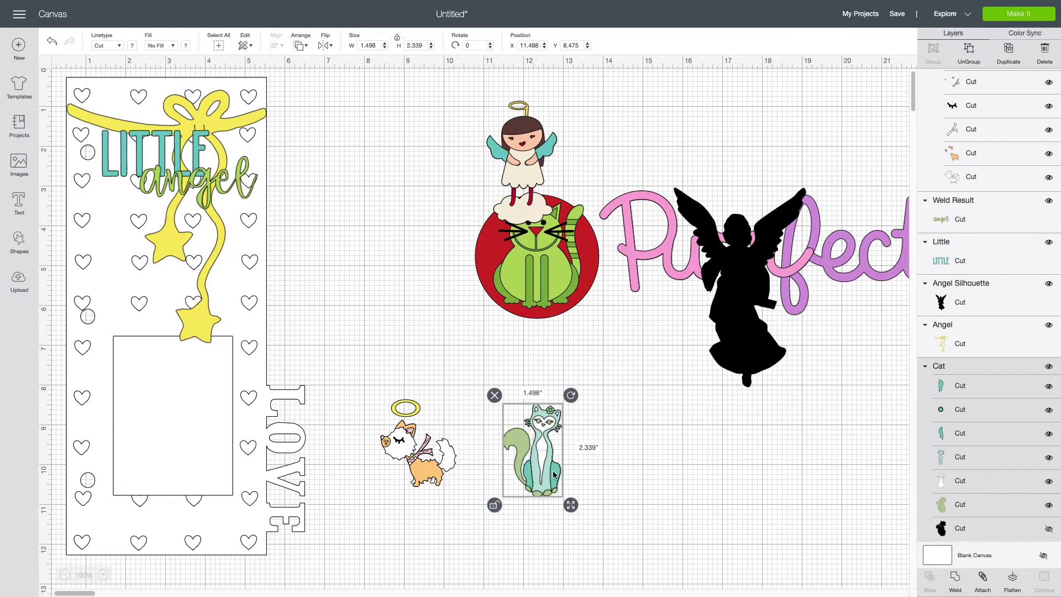
drag(534, 468, 237, 487)
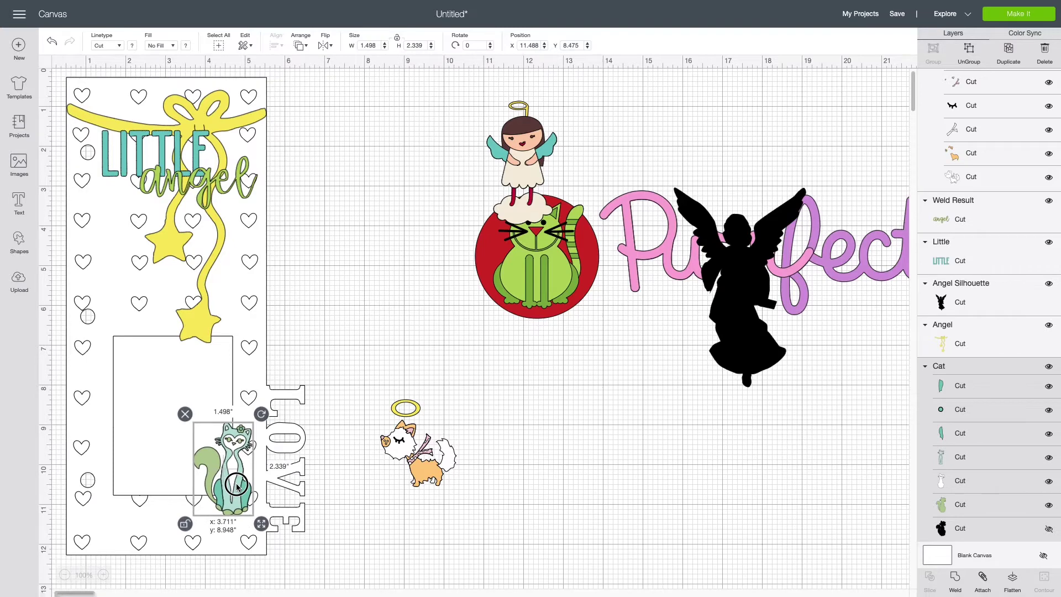
Ungroup the halo from the white cat and set it on the white cat's head on the card.
click(412, 411)
click(968, 64)
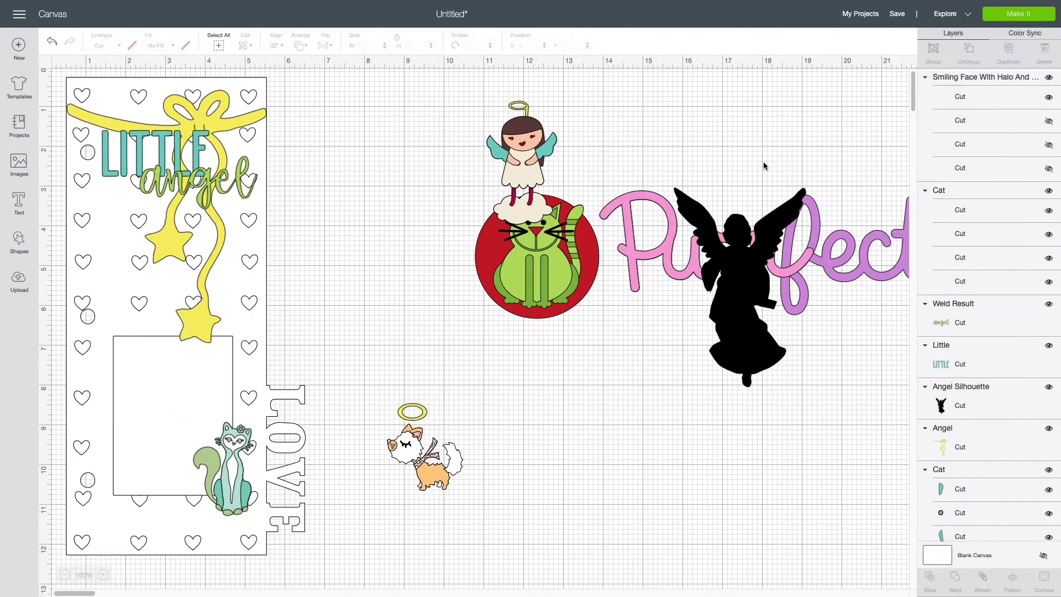
click(411, 411)
drag(411, 412, 381, 390)
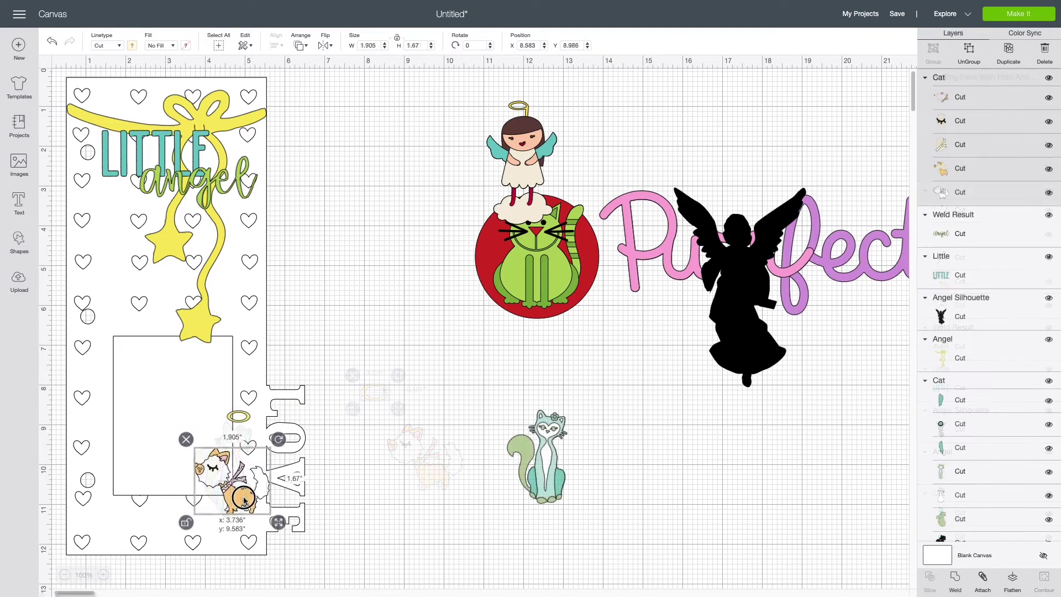
drag(236, 489, 243, 461)
drag(242, 425, 214, 452)
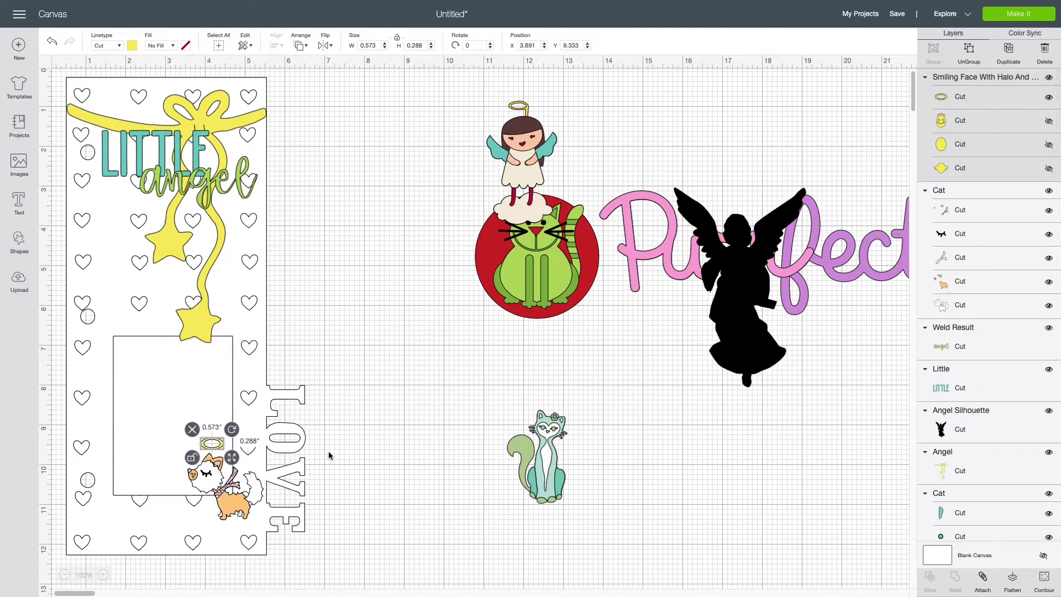
click(362, 455)
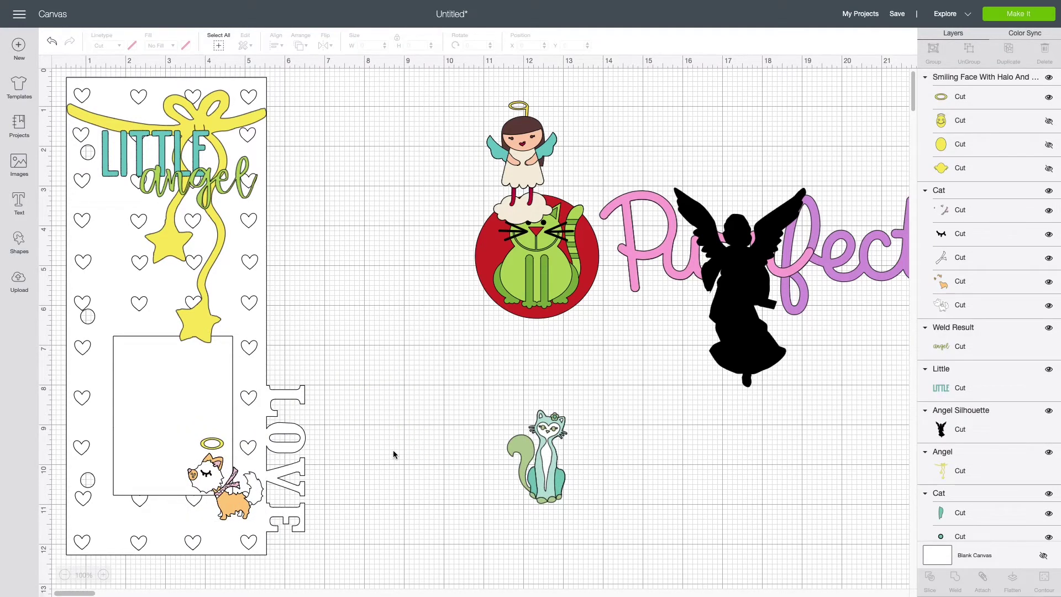
Delete the white cat and put the yellow halo on the teal cat at the card's lower right.
drag(229, 496, 412, 436)
click(355, 385)
drag(546, 474, 243, 504)
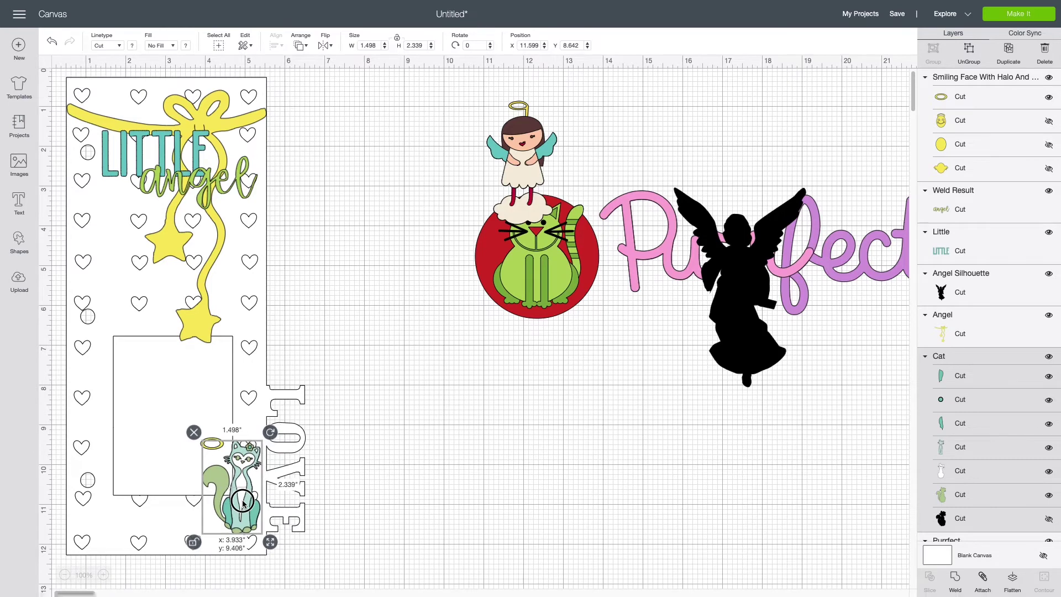
click(466, 445)
drag(212, 444, 249, 430)
click(442, 459)
Shift the haloed teal cat left, then move it off the card.
drag(238, 493, 228, 490)
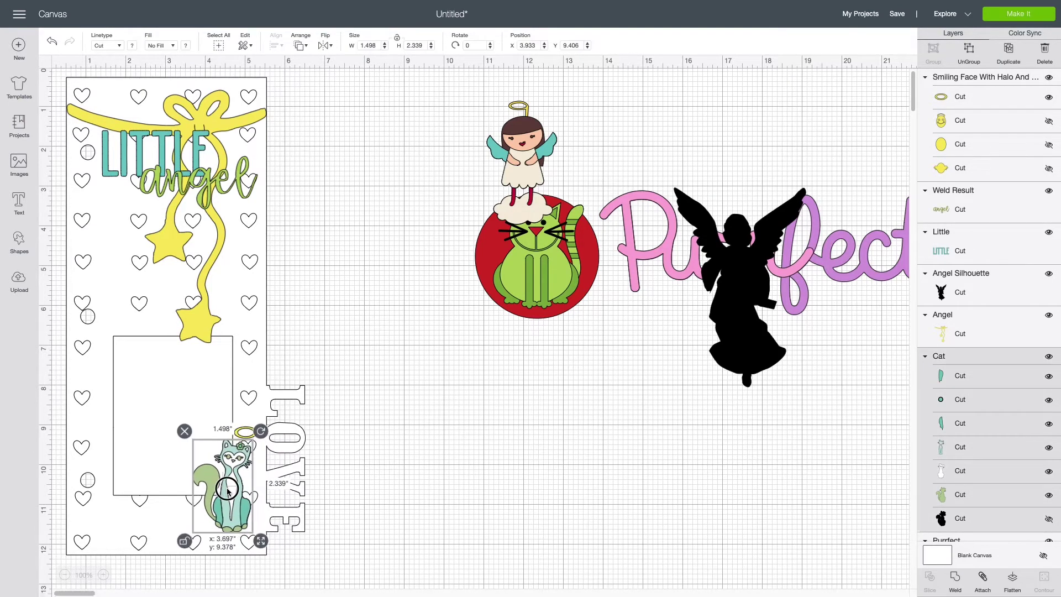
click(454, 445)
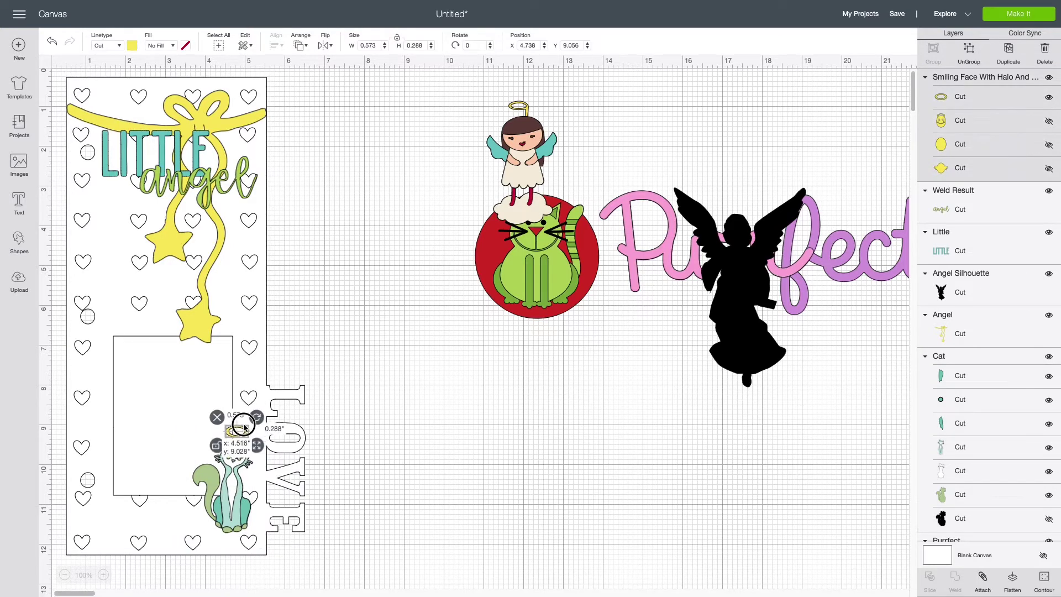
drag(254, 428, 417, 406)
click(19, 242)
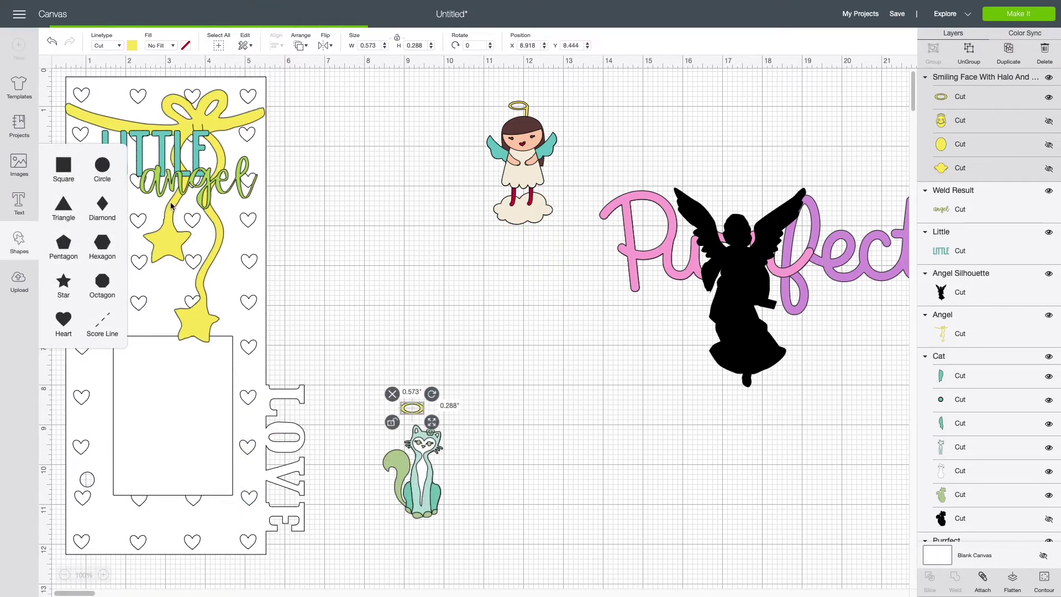
Add a circle, shrink it to about 1.5 inches, and place it at the card's lower right.
click(100, 169)
drag(149, 186, 421, 358)
drag(491, 409, 428, 344)
click(508, 353)
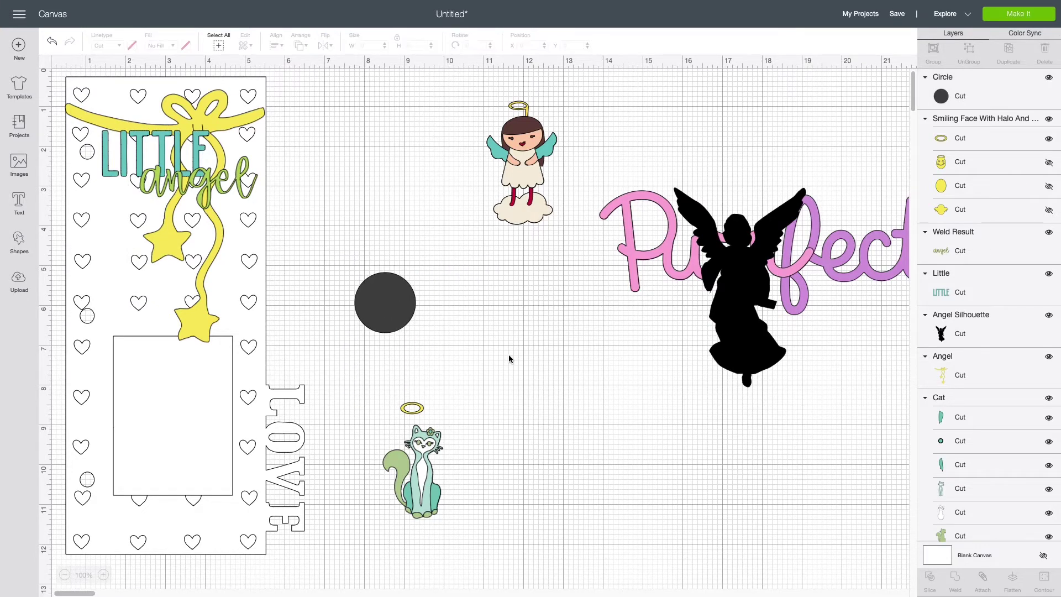
drag(395, 313, 235, 490)
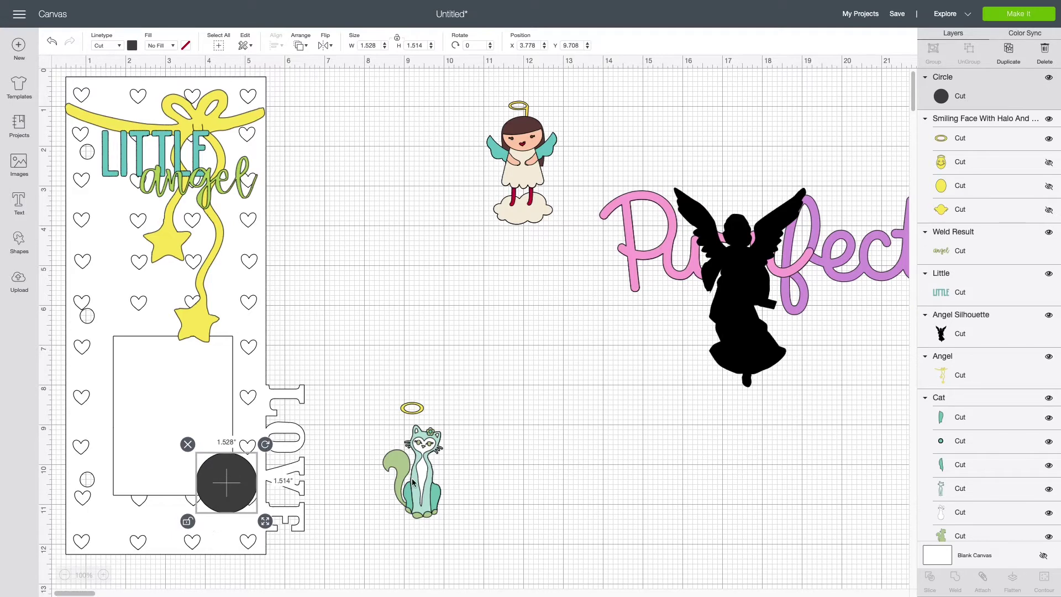
Bring the cat in front of the circle using Arrange.
drag(421, 481, 231, 485)
click(301, 46)
click(340, 101)
click(365, 354)
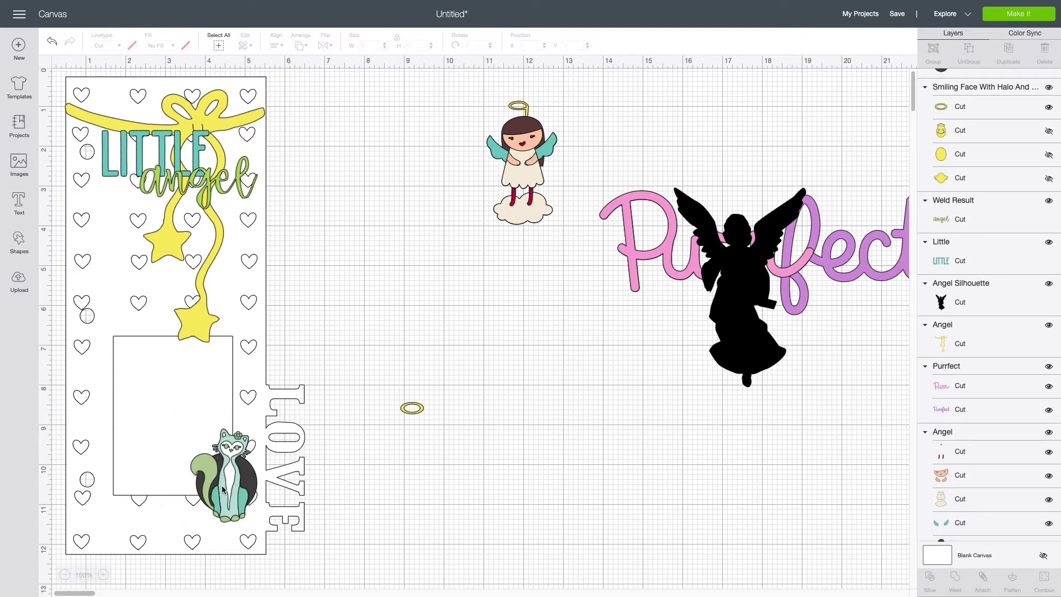
drag(222, 489, 422, 480)
Enlarge the circle to about 1.8 inches and set the cat on it.
click(224, 489)
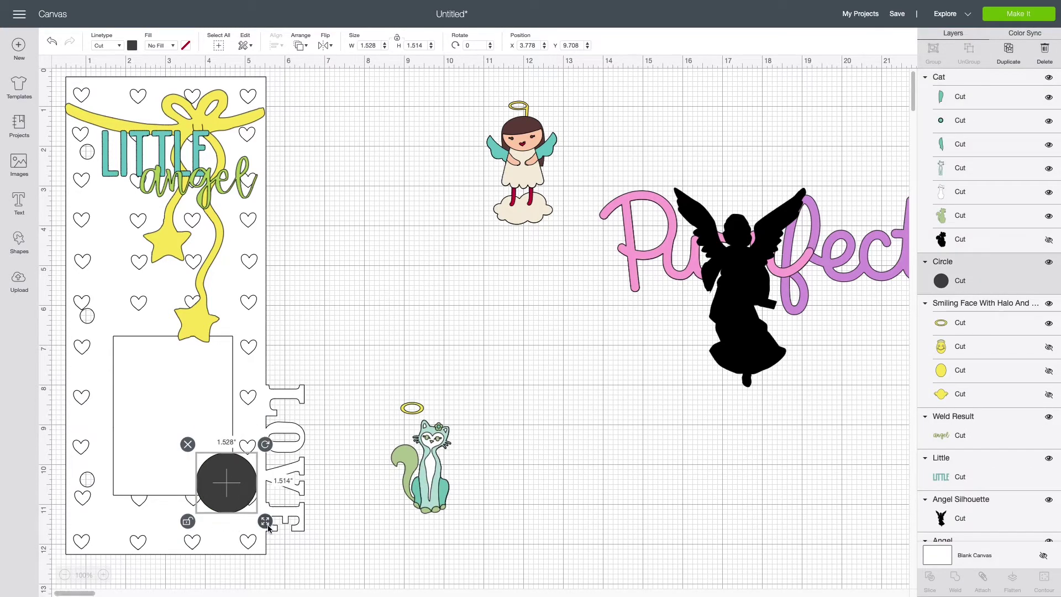
drag(268, 526, 279, 536)
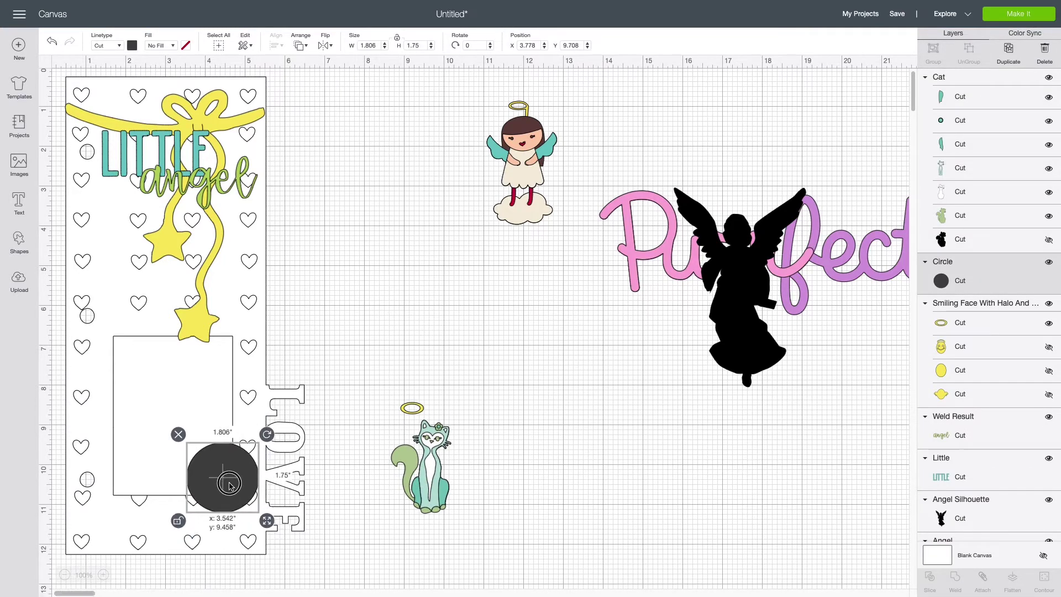
drag(427, 483, 222, 487)
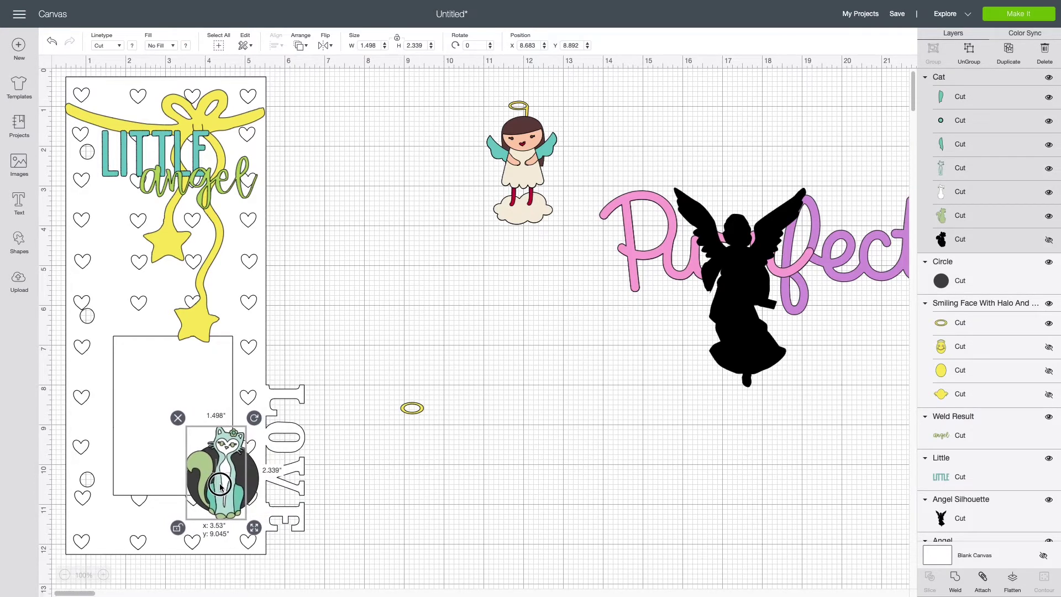
click(378, 489)
Shrink the star to about 0.5 inch, colour it teal, and place it on the cat's circle.
drag(155, 188, 446, 379)
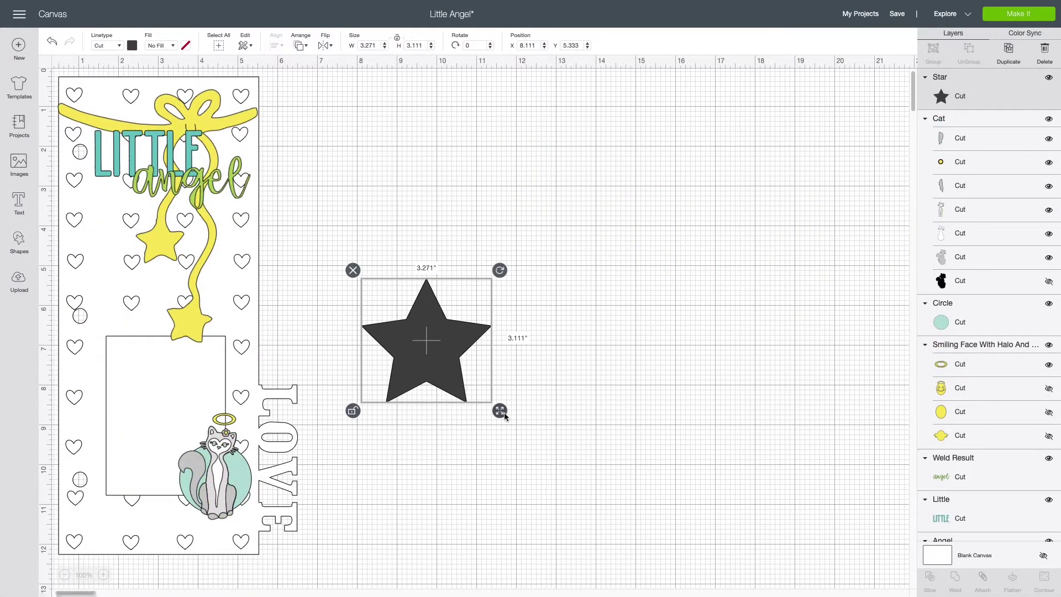
drag(504, 415, 390, 307)
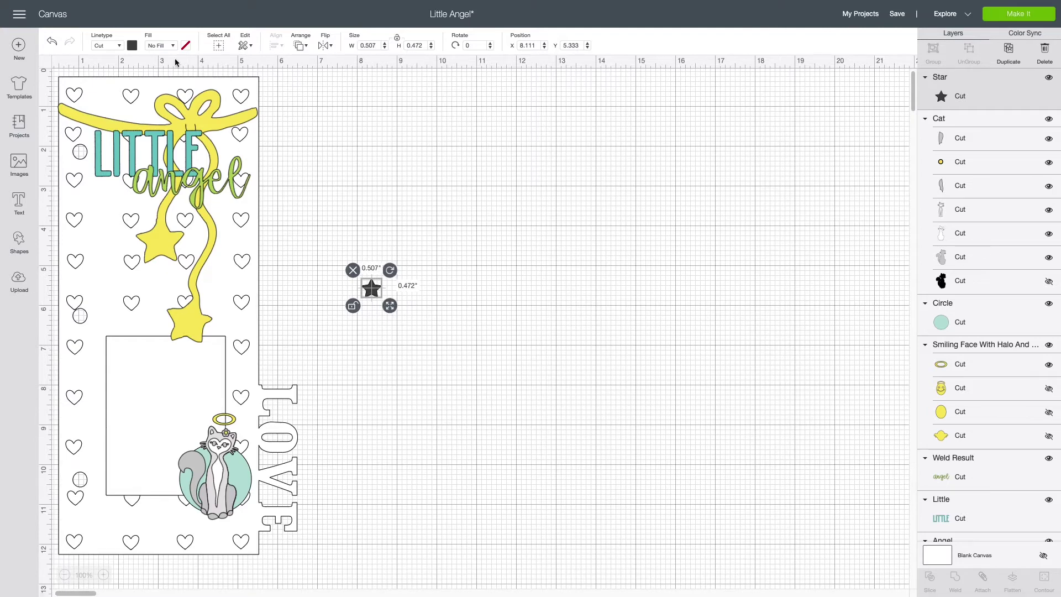
click(133, 46)
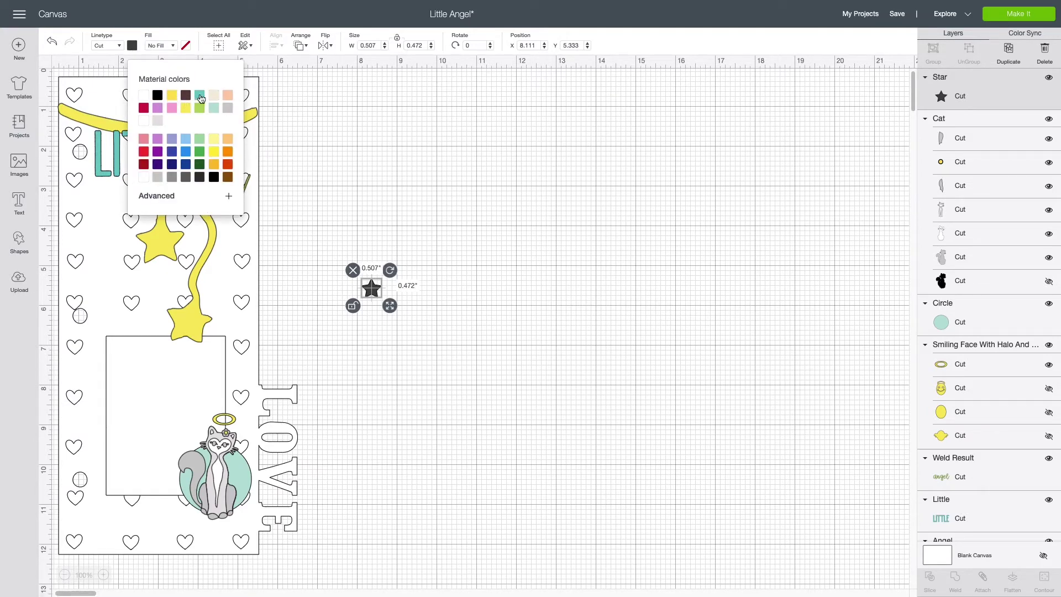
click(201, 98)
click(525, 325)
drag(377, 294, 248, 462)
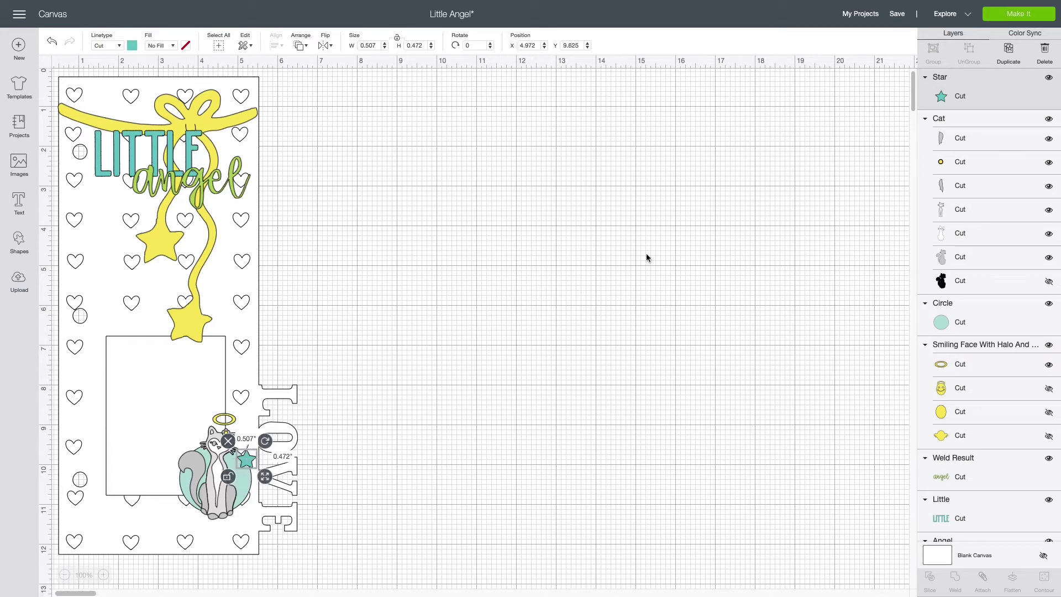
Duplicate the teal star with Ctrl+D and place the copies on the card.
key(ctrl+d)
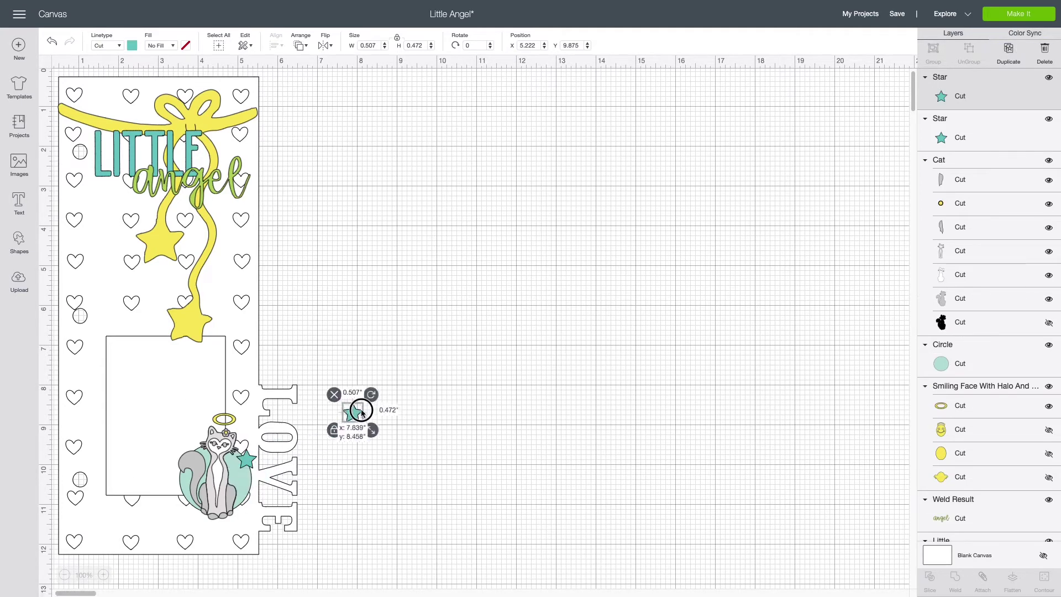
drag(368, 409, 188, 436)
key(ctrl+d)
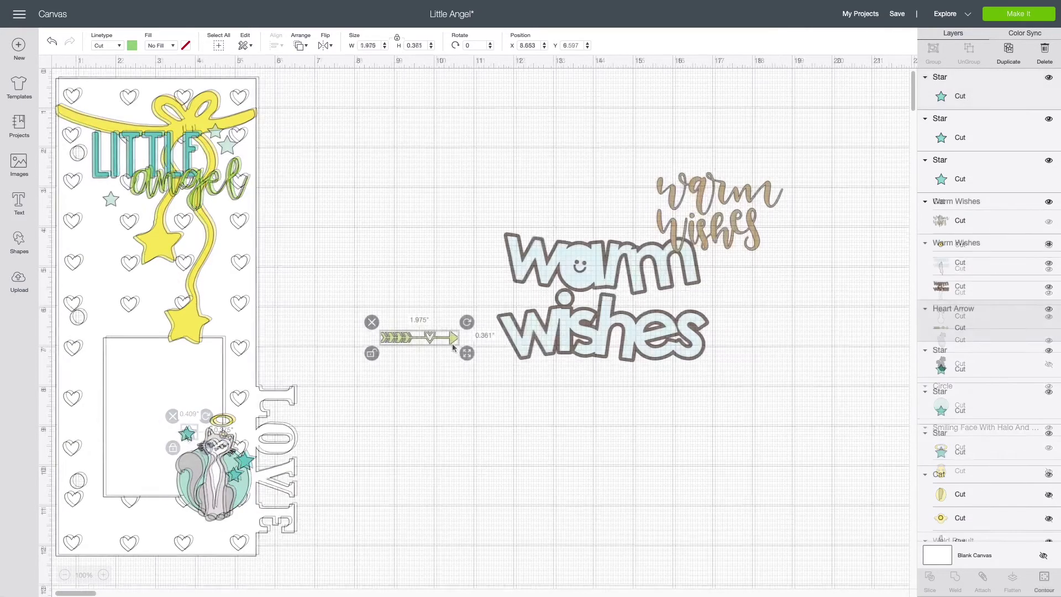
Position the heart arrow below the cat and delete the blue warm wishes group.
drag(450, 337, 155, 499)
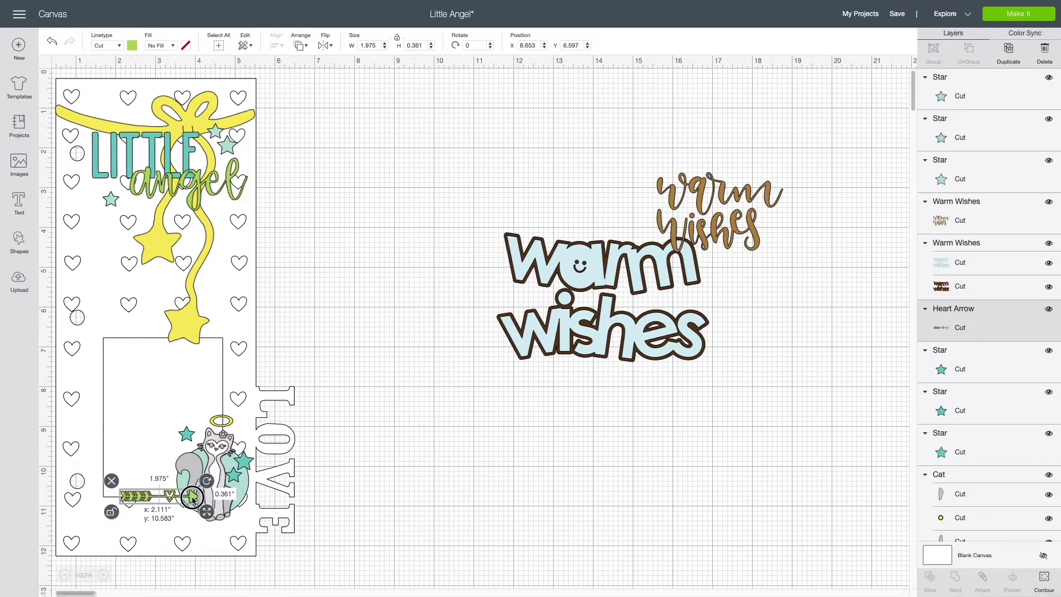
click(374, 491)
click(462, 508)
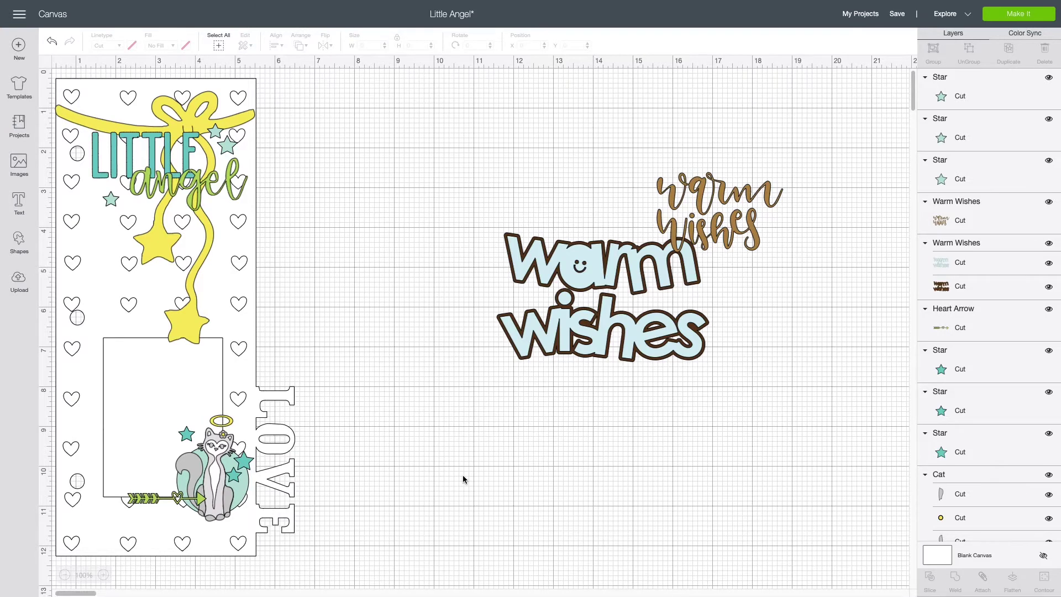
click(550, 339)
key(Delete)
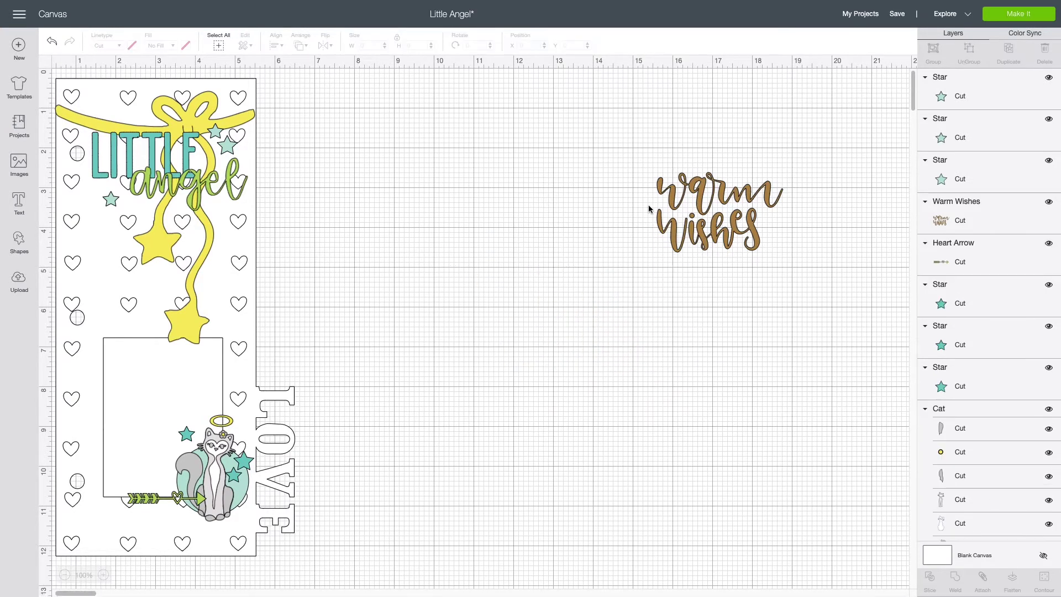
Shrink the new square into a thin 2.25 x 0.25 in bar and colour it white.
click(669, 202)
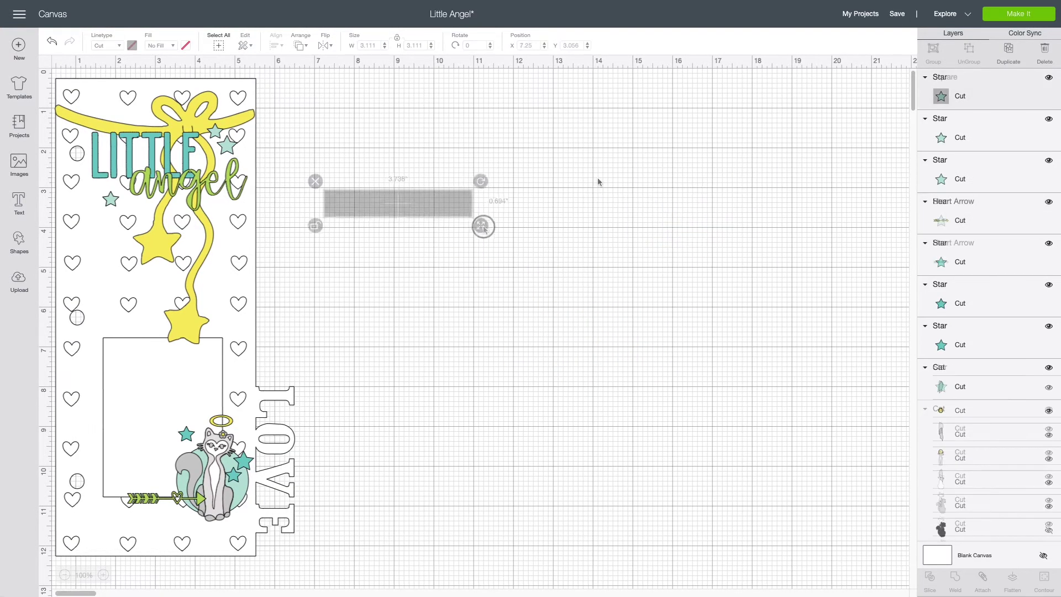
drag(485, 230, 424, 213)
click(288, 175)
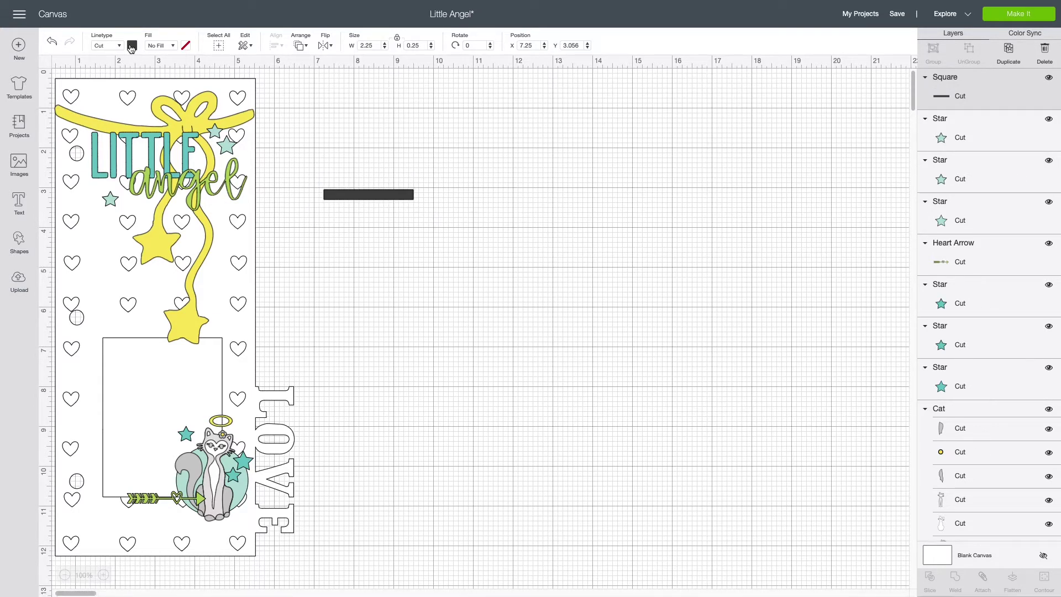
click(132, 45)
click(143, 95)
Move the white bar onto the card just under the Little angel title.
drag(391, 194, 161, 116)
click(440, 227)
click(497, 159)
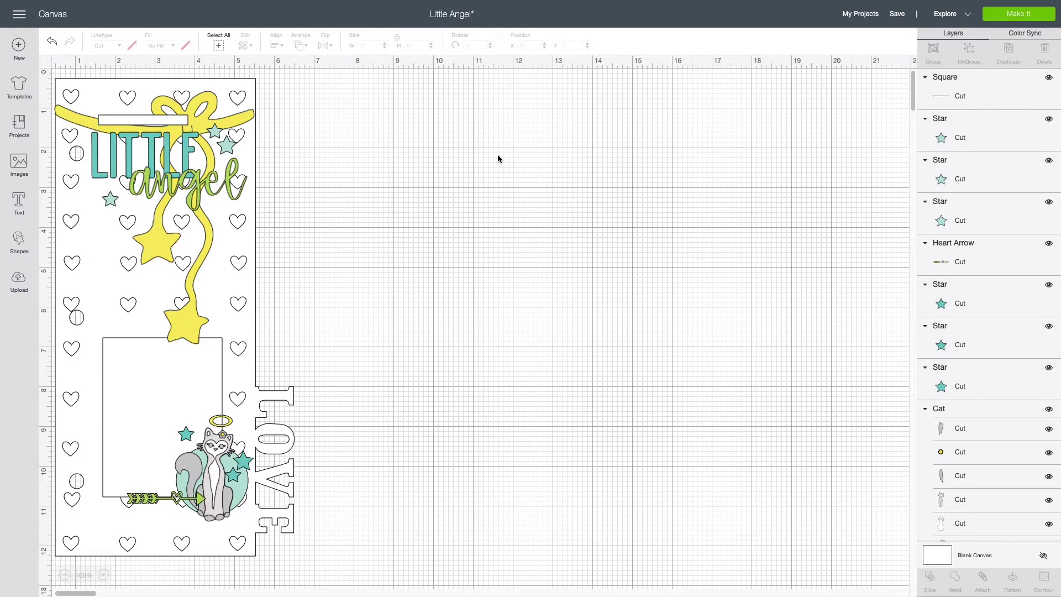
drag(166, 121, 206, 211)
click(443, 148)
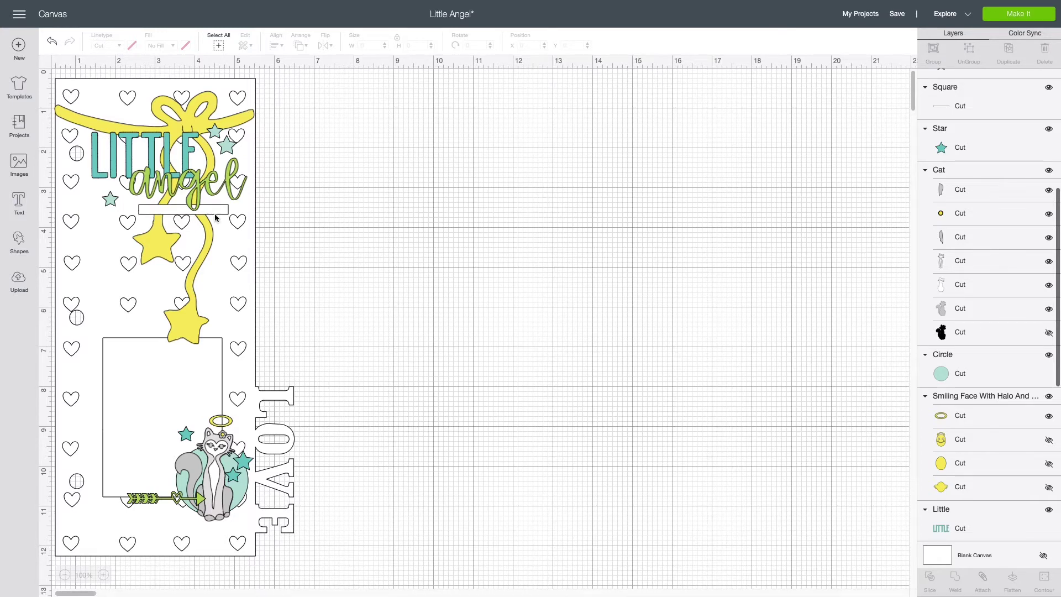
Nudge the 'angel' word into place and move the circle to the card's lower left.
drag(215, 217, 214, 210)
click(420, 223)
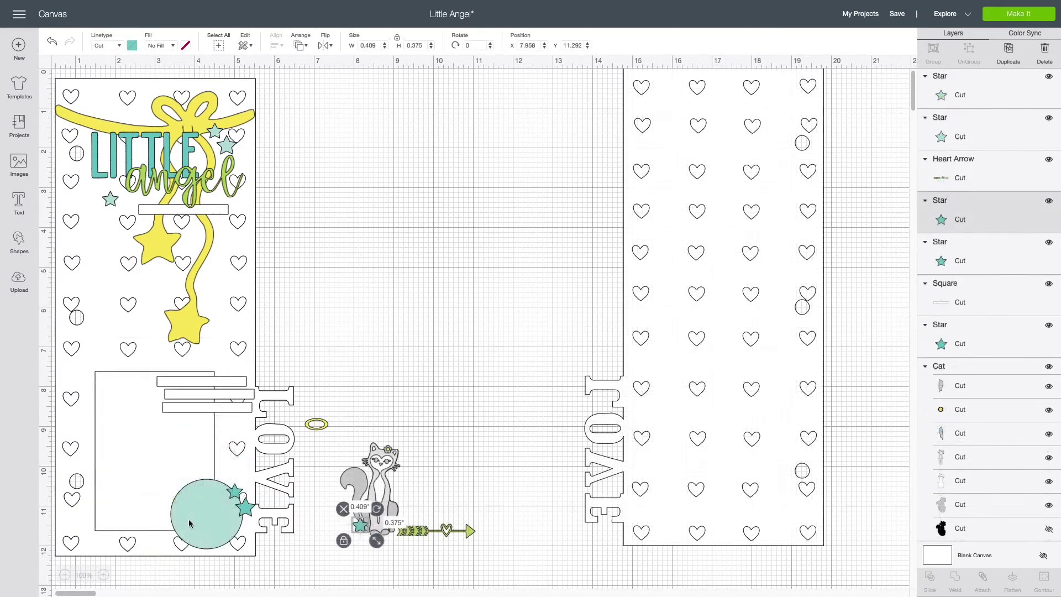
drag(177, 507, 88, 524)
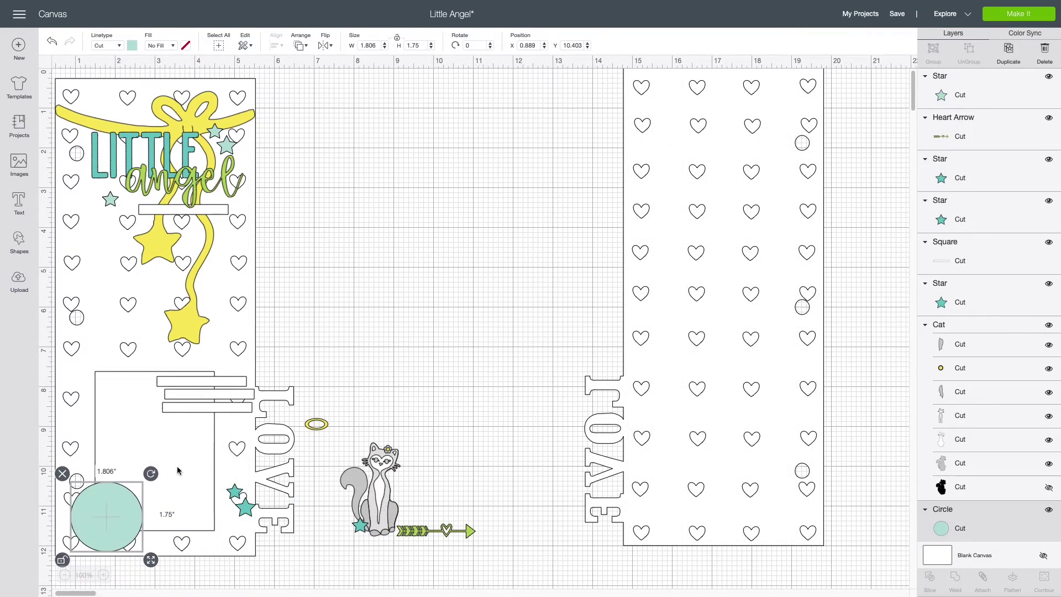
Move the cat onto the circle and settle the circle beneath it at lower left.
drag(178, 468, 178, 468)
drag(384, 491, 111, 511)
click(503, 446)
click(135, 501)
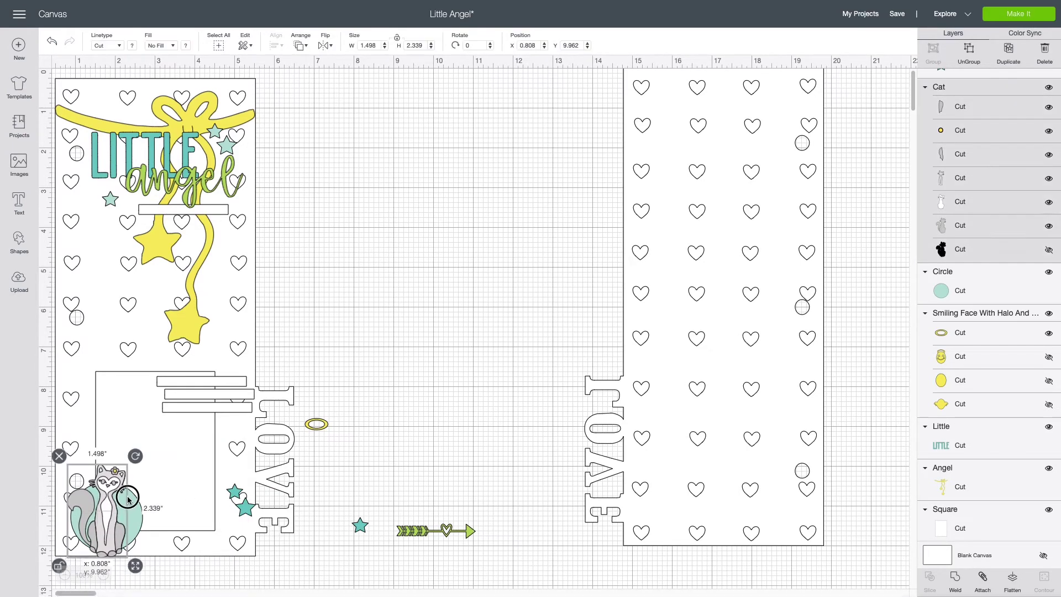
drag(136, 499, 138, 497)
click(377, 490)
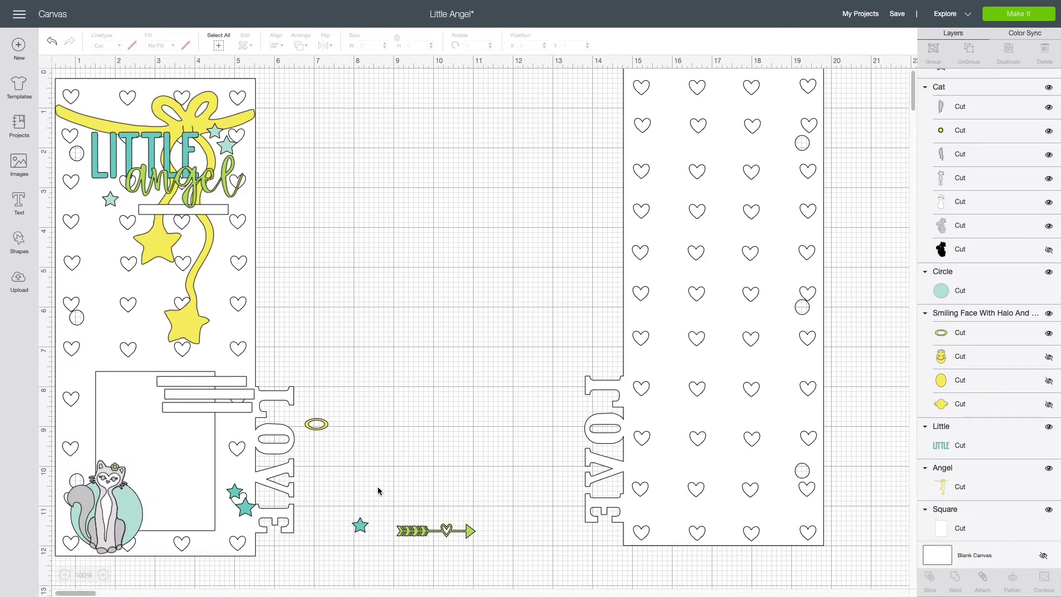
Place a teal star by the cat, and flip the heart arrow horizontally to sit beside it.
drag(232, 509, 155, 522)
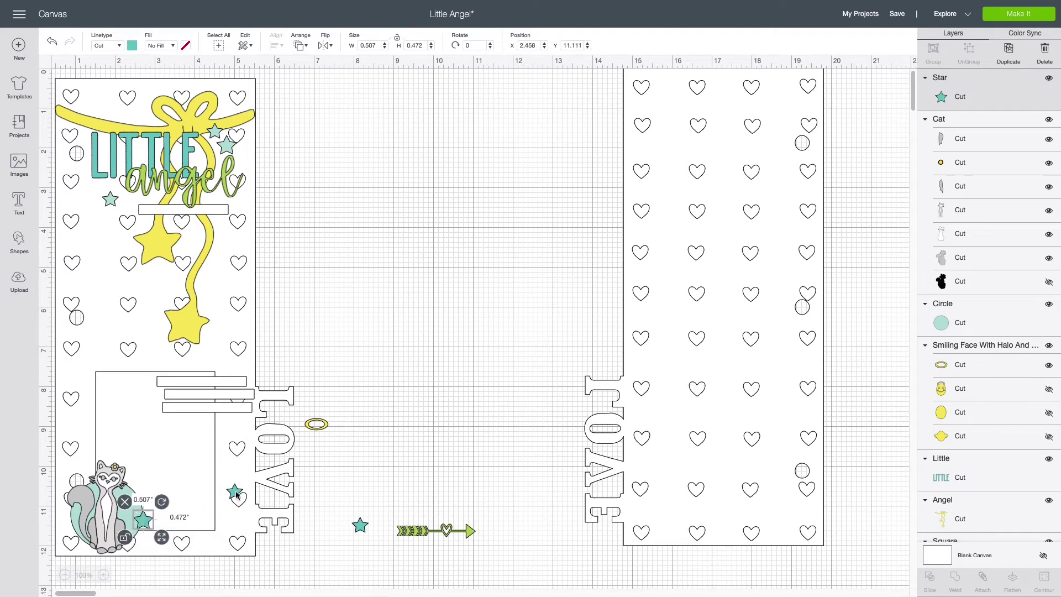
click(436, 530)
click(325, 46)
click(352, 63)
drag(461, 513, 203, 529)
click(471, 485)
Arrange the remaining stars and halo on the cat, then shrink the 'This is how I roll' title.
mouse_move(138, 504)
mouse_down()
mouse_move(138, 494)
mouse_move(152, 507)
mouse_up()
click(426, 519)
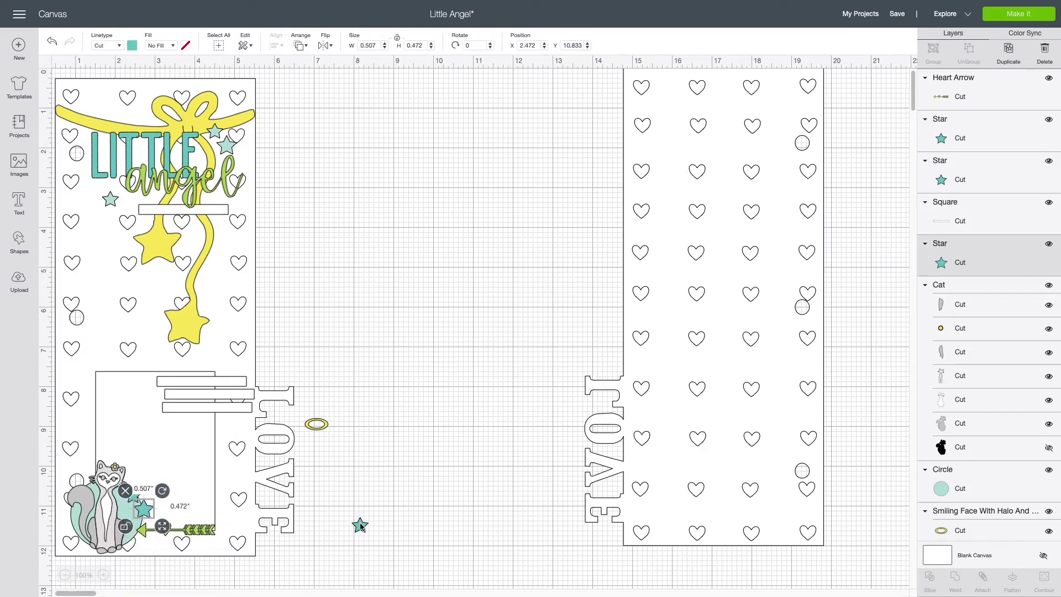
drag(360, 524, 66, 522)
drag(316, 424, 110, 457)
click(459, 471)
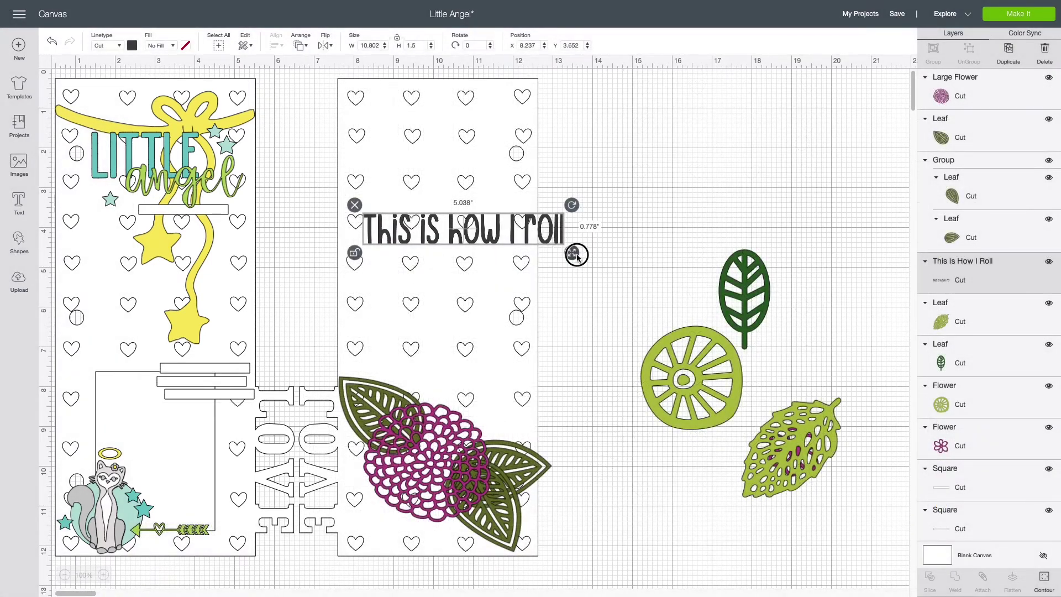
drag(575, 255, 511, 356)
Copy the photo block onto the second page, then position and duplicate a leaf at its top.
click(120, 415)
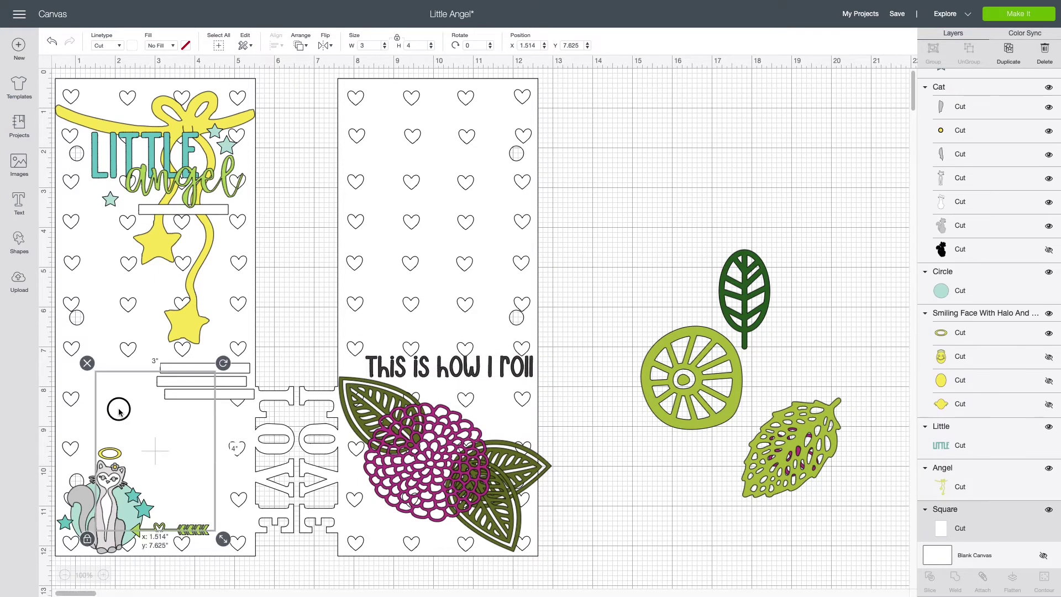
click(1008, 58)
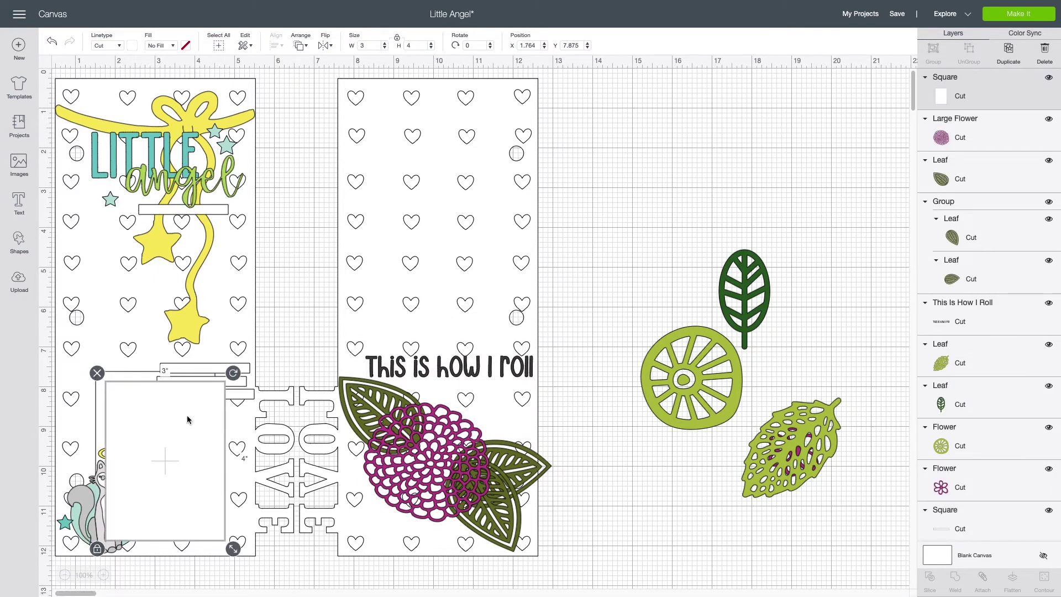
drag(189, 419, 458, 218)
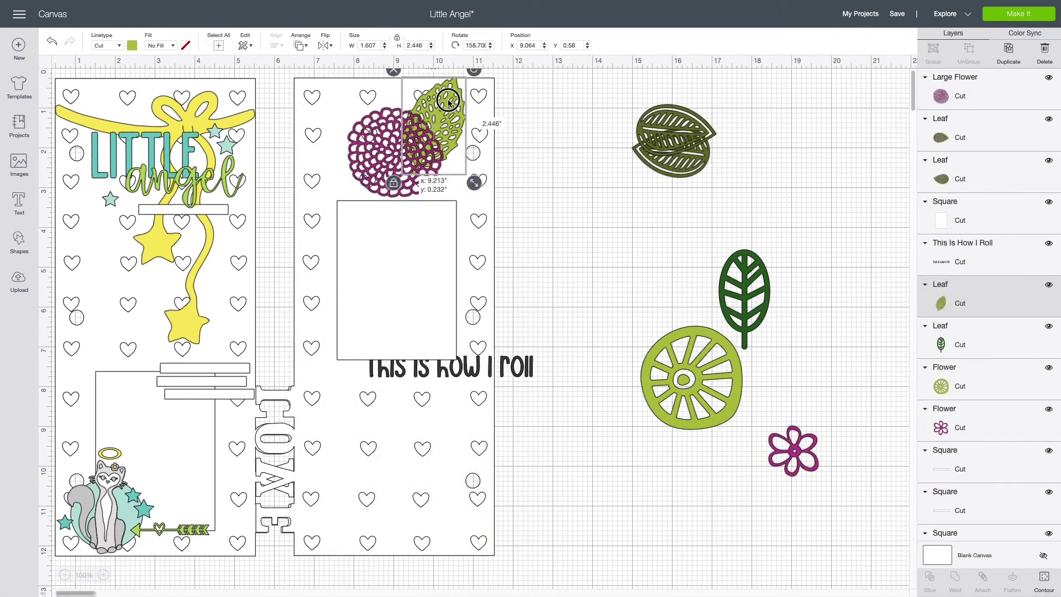
drag(448, 101, 484, 134)
click(1008, 50)
Bring the large pink flower in front of the leaves and move the photo square lower.
click(391, 141)
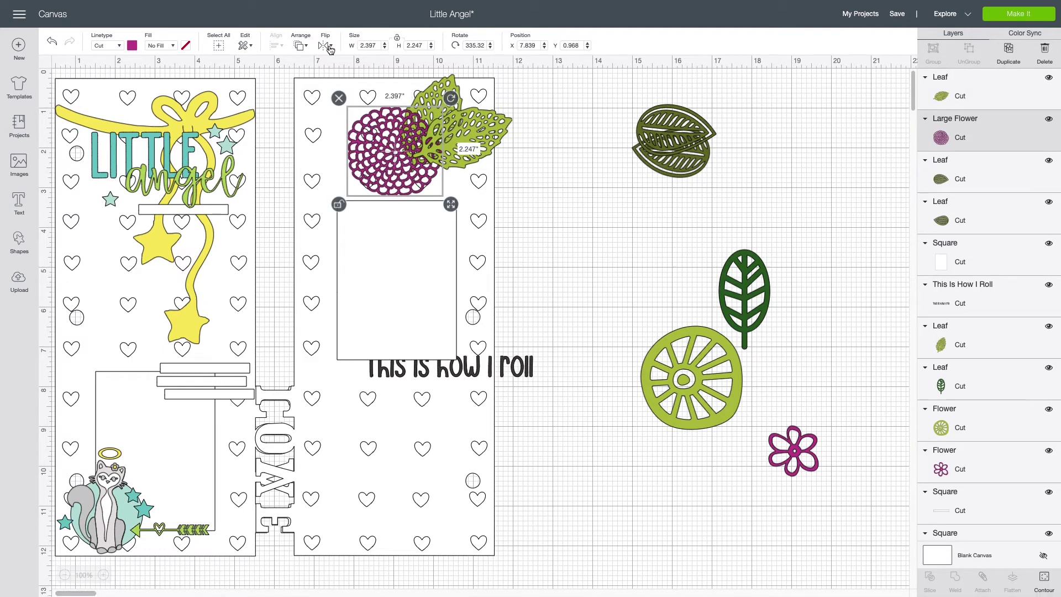
click(305, 47)
click(335, 104)
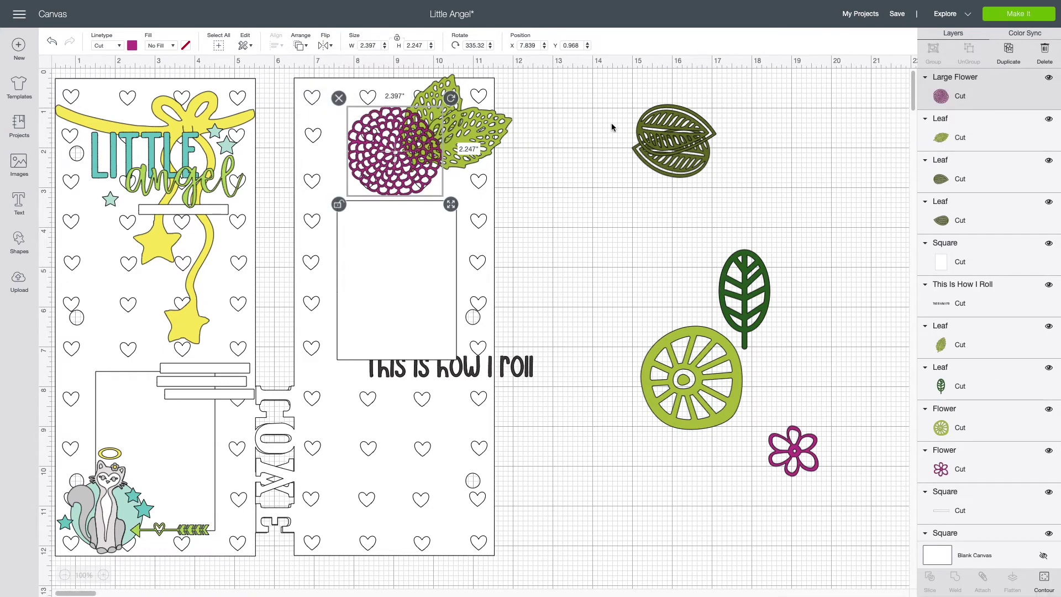
click(611, 127)
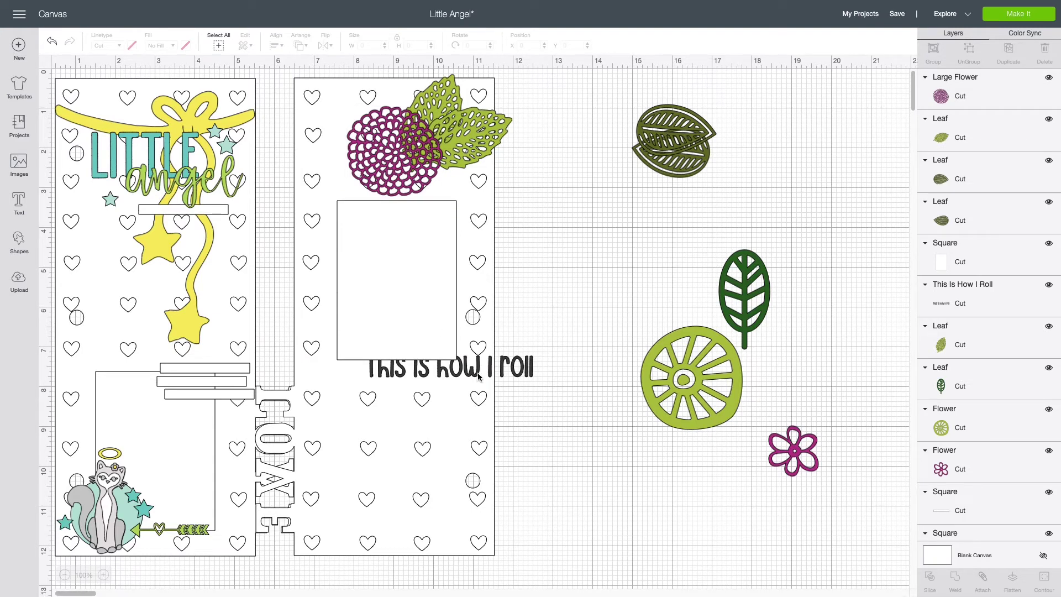
drag(412, 309, 407, 379)
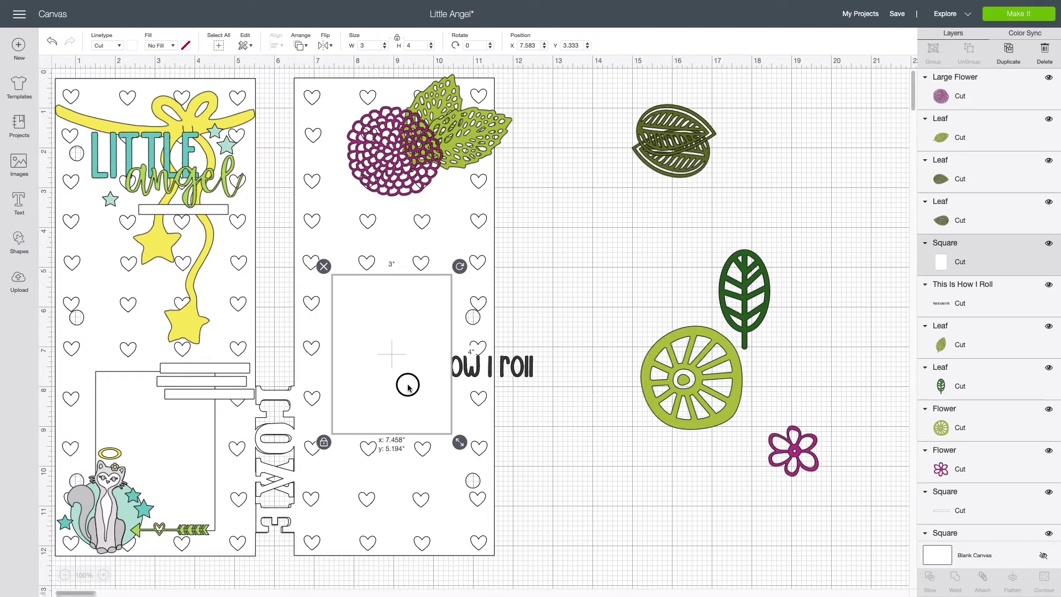
Move the 'This is how I roll' title under the flowers, with the photo square just beneath it.
click(512, 369)
drag(512, 369, 458, 227)
drag(421, 315, 422, 294)
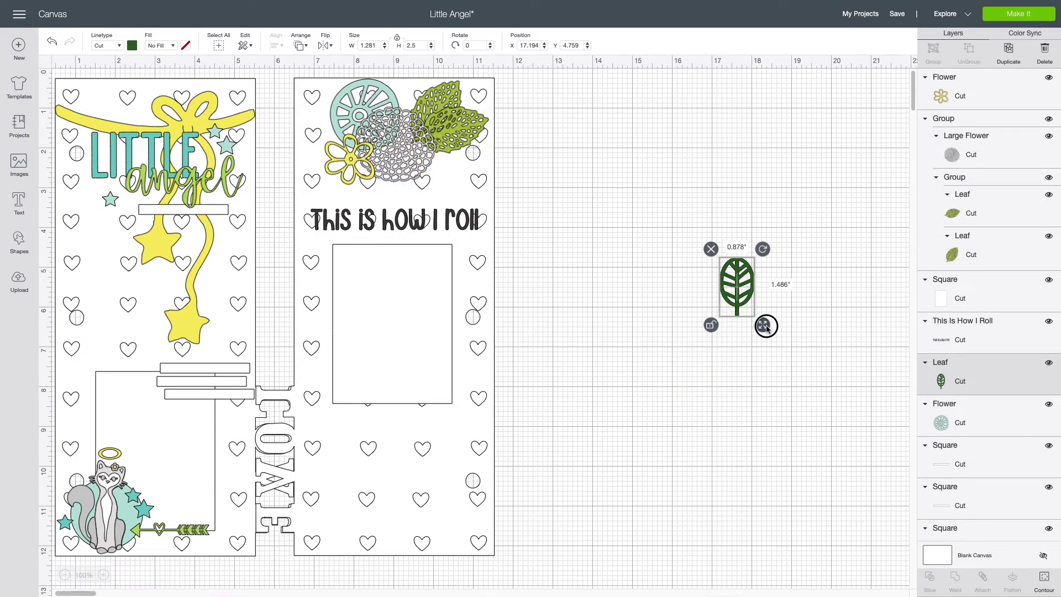
Rotate the dark leaf about 60 degrees and bring the leaf and yellow flower to the front.
drag(761, 254, 395, 142)
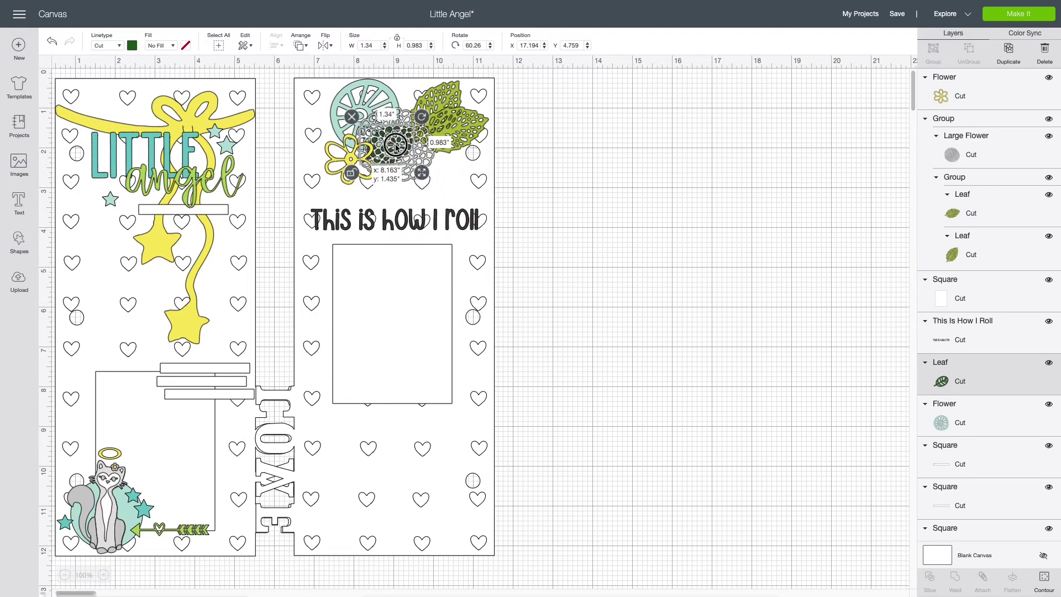
click(308, 49)
click(324, 102)
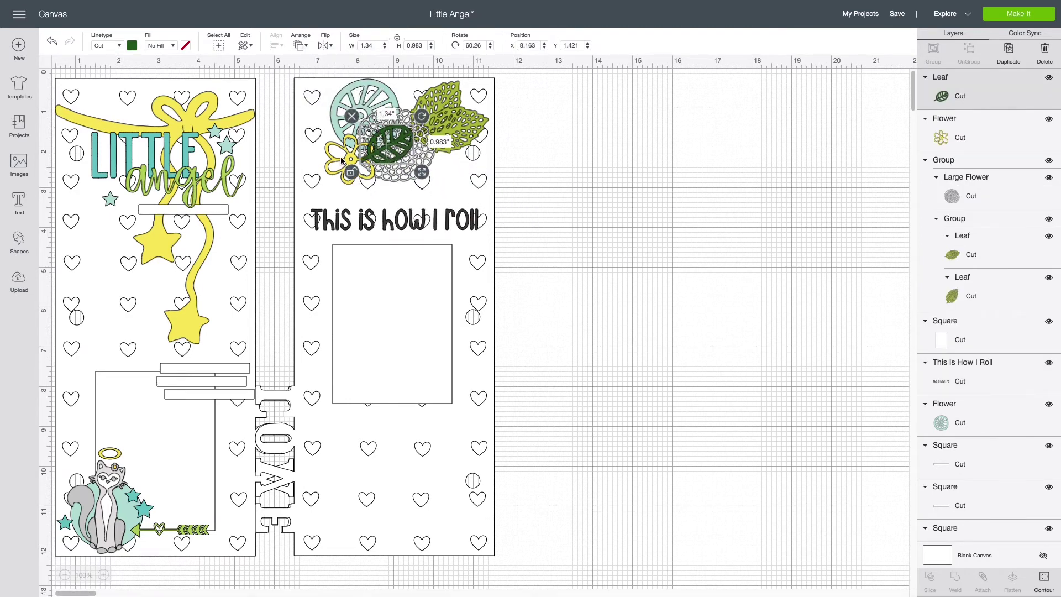
click(343, 161)
click(309, 50)
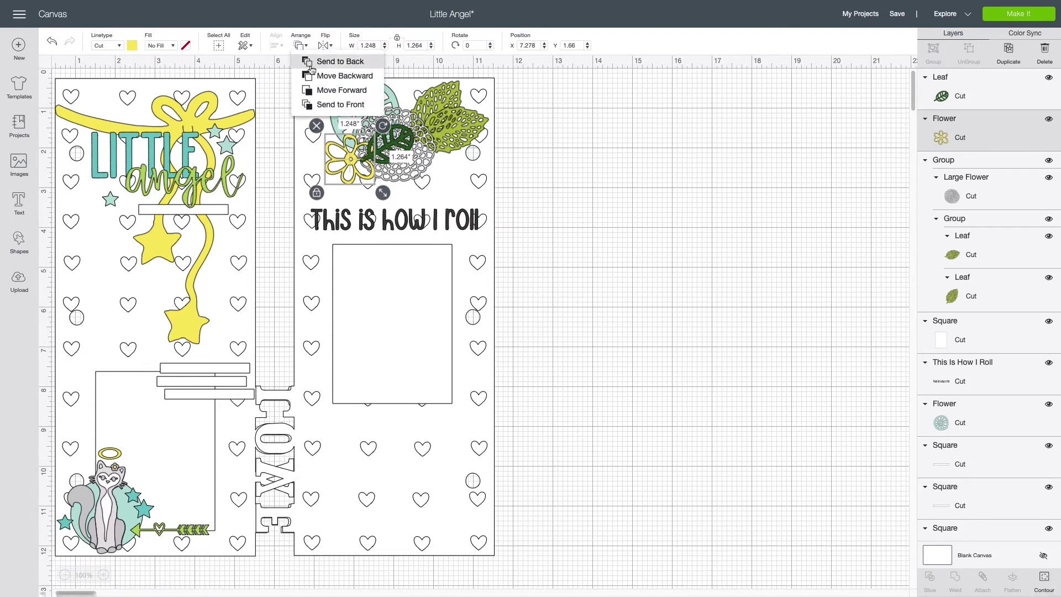
click(309, 102)
click(580, 166)
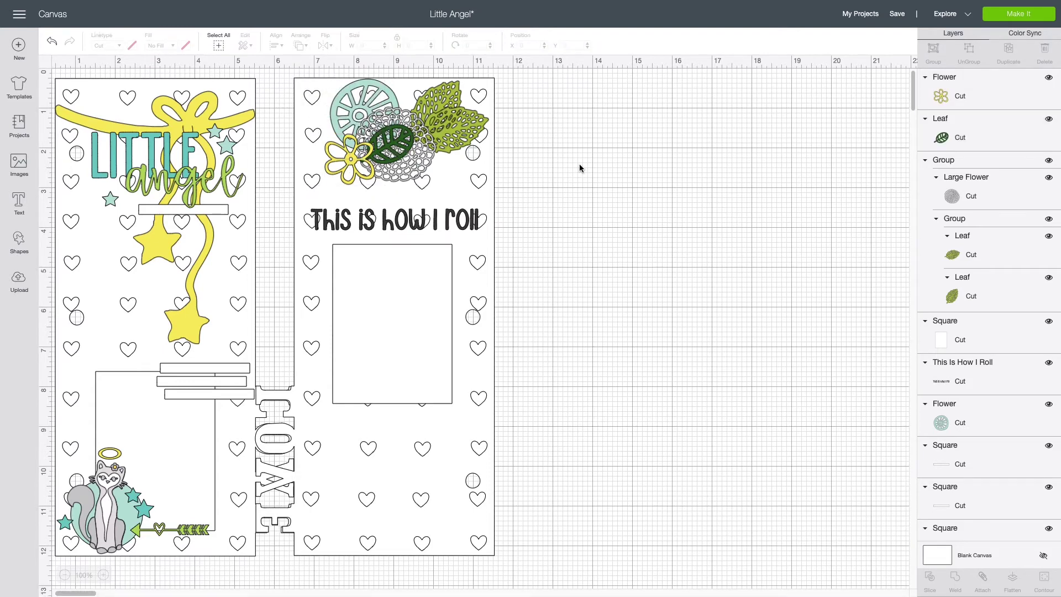
Shrink the dark green leaf and tuck it into the flower cluster.
drag(393, 143, 588, 143)
drag(649, 214, 340, 136)
click(633, 190)
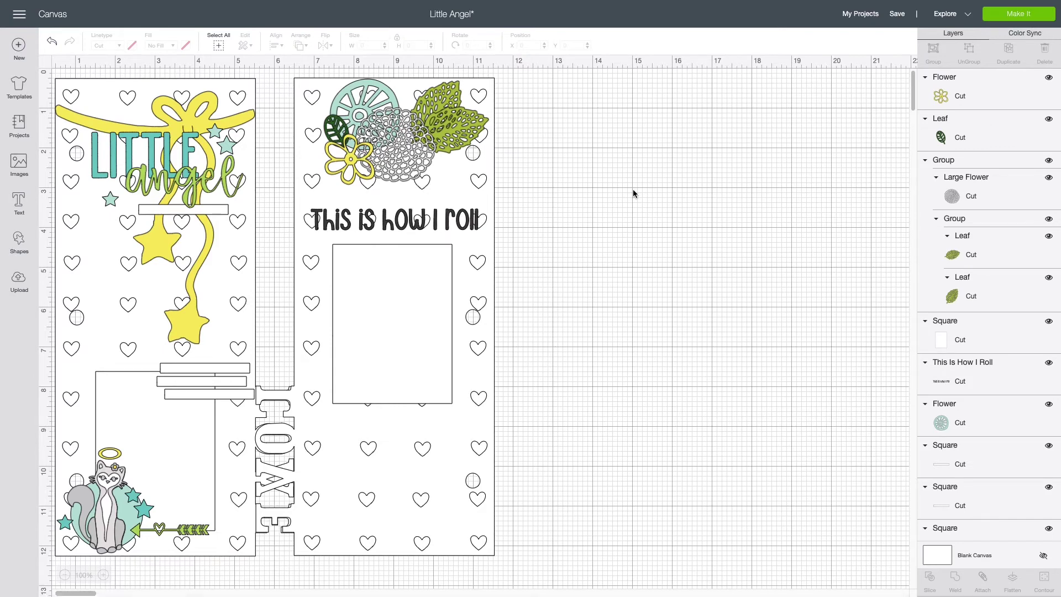
Undo the leaf's last move, then search images for 'arrow' and insert the pink arrow.
key(ctrl+z)
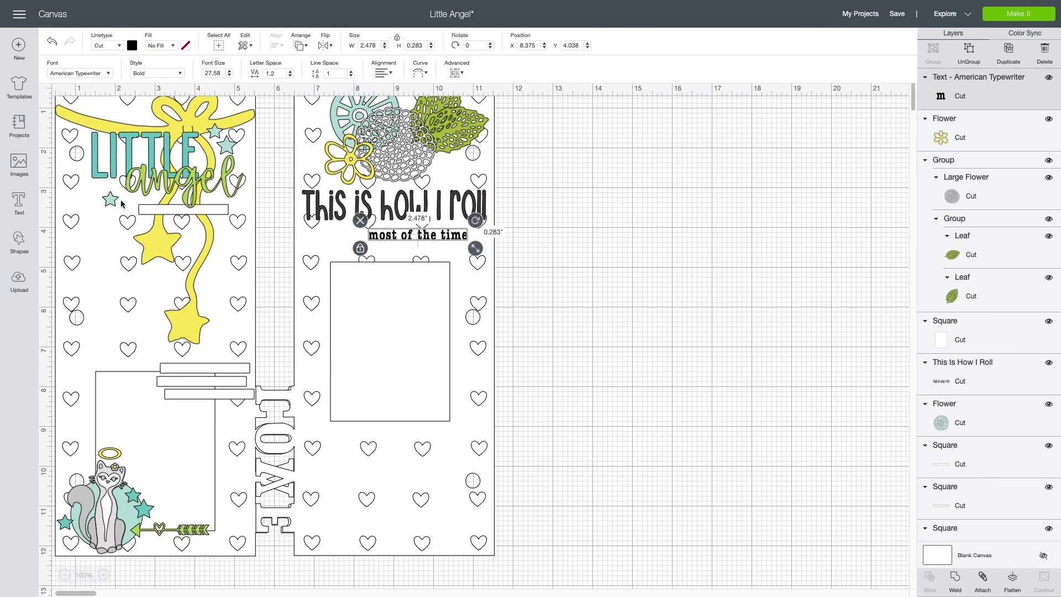
click(19, 164)
click(352, 82)
text(arrow)
key(Return)
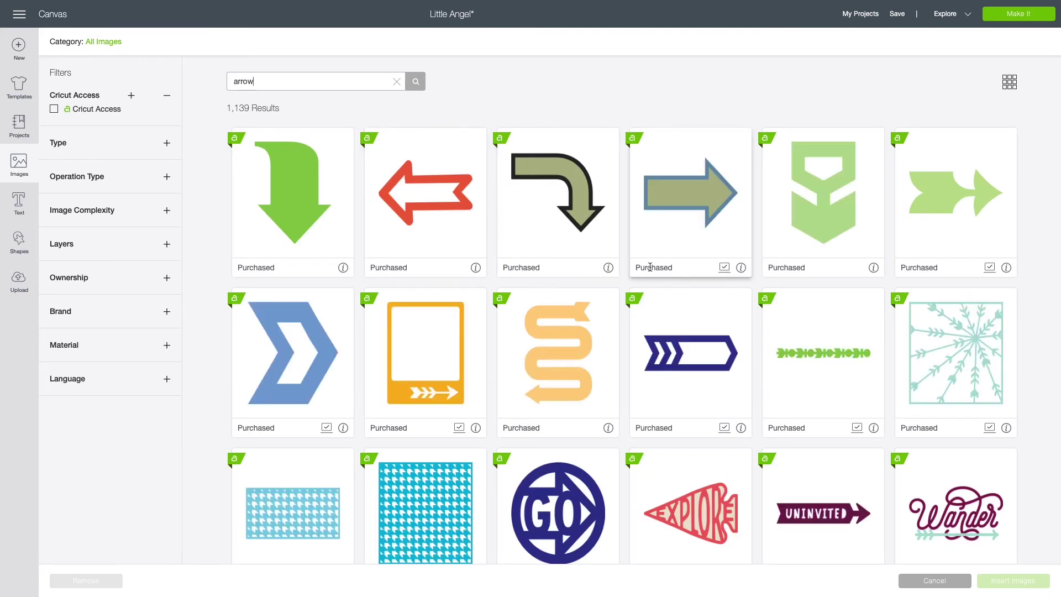
scroll(696, 337, down, 7)
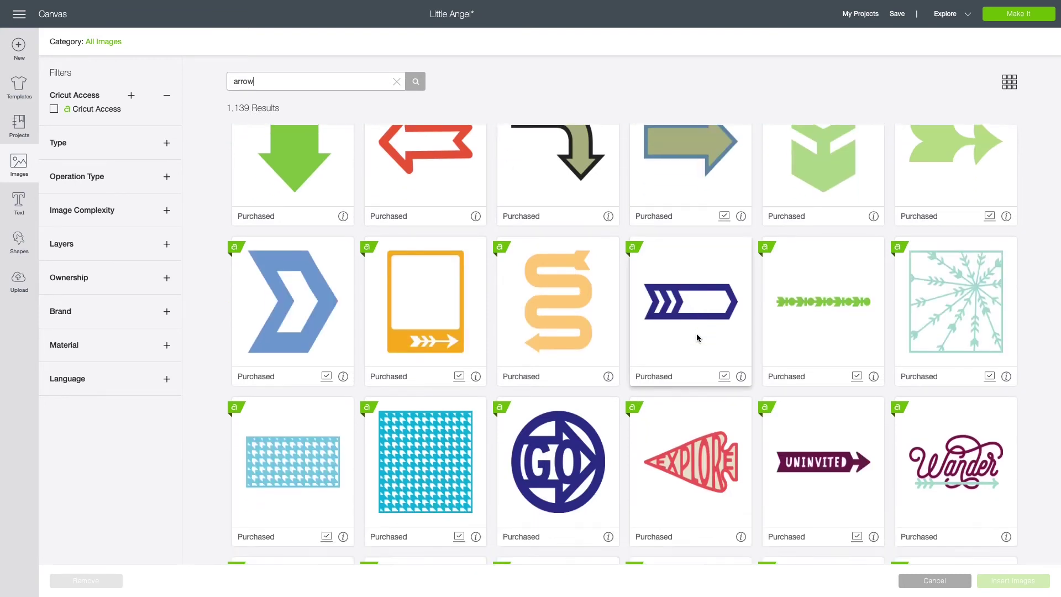
scroll(696, 338, down, 5)
click(584, 336)
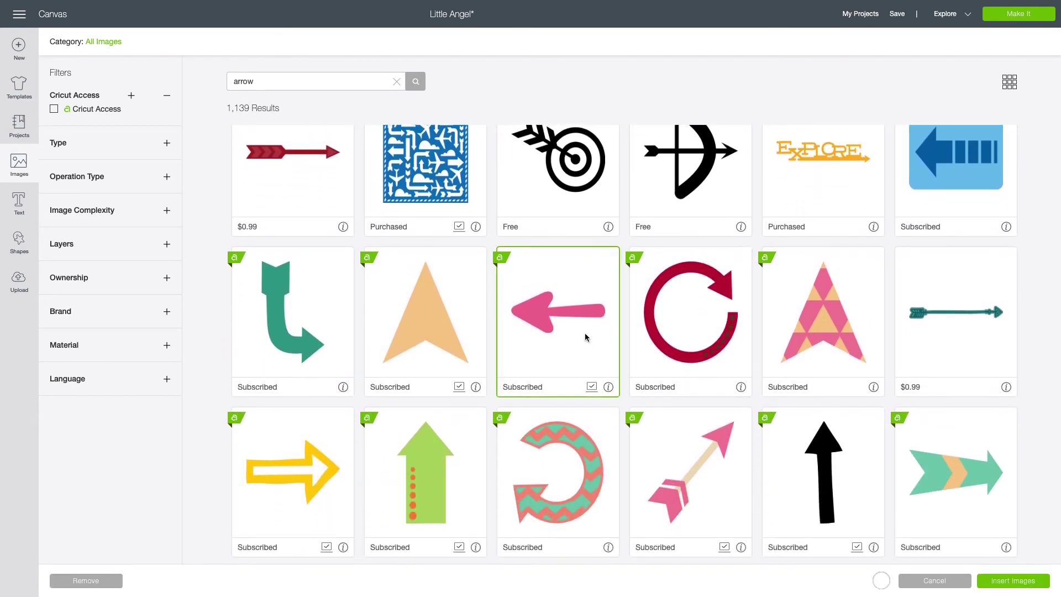
scroll(811, 360, down, 4)
scroll(810, 359, down, 4)
scroll(810, 359, down, 2)
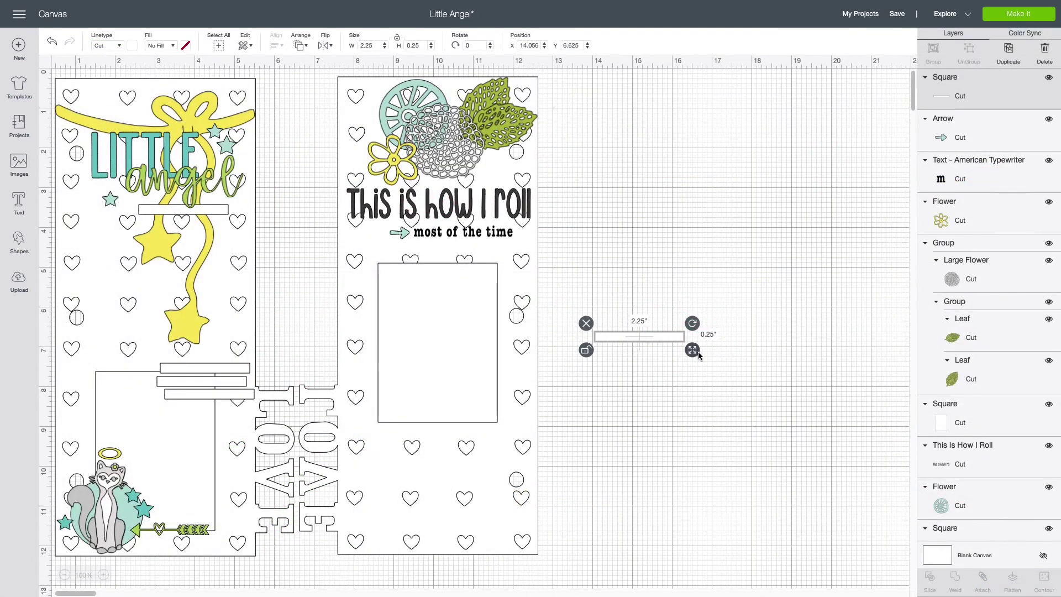
Size the thin strip to 4 × 0.25 in and place it below the photo box.
drag(699, 355, 759, 354)
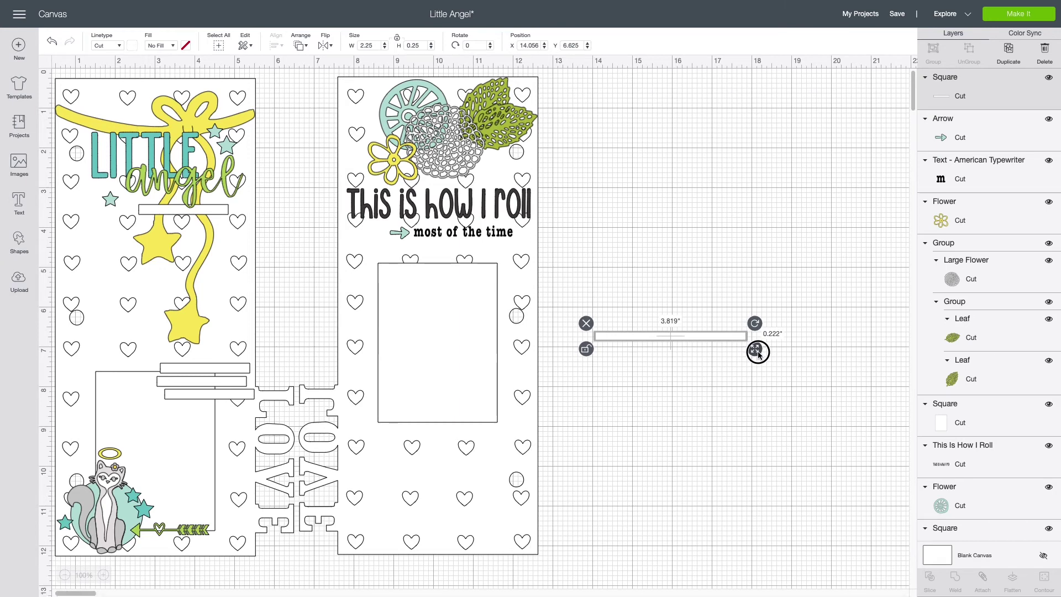
drag(758, 354, 766, 354)
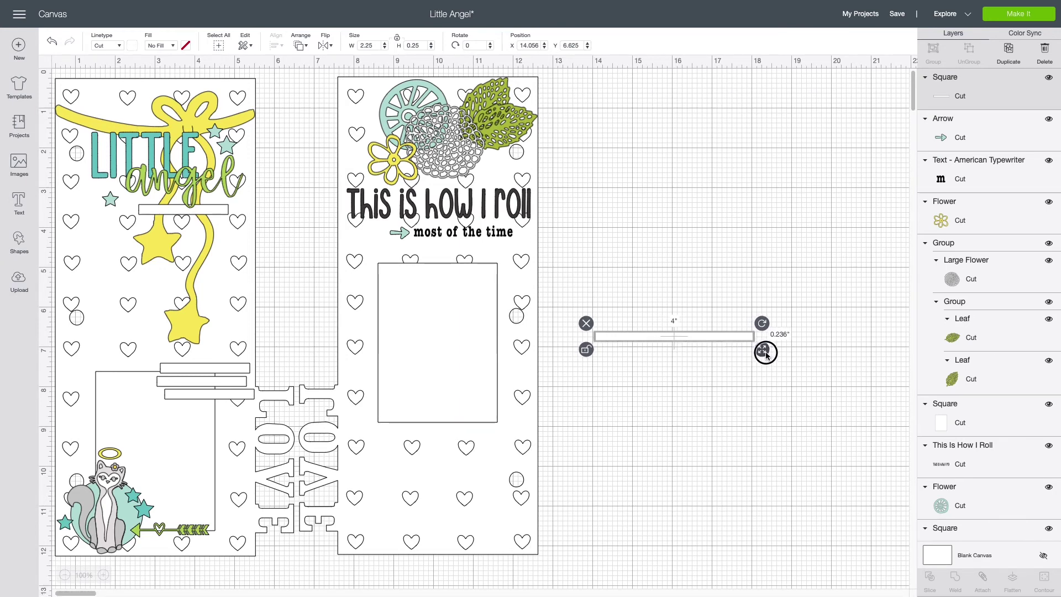
drag(765, 355, 766, 356)
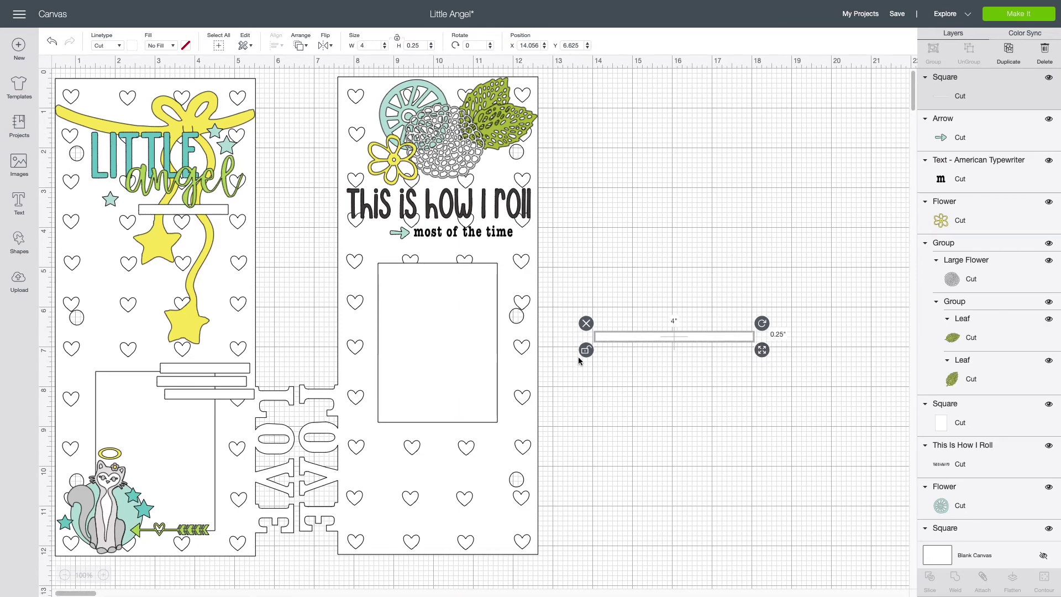
drag(657, 337, 460, 451)
Duplicate the journaling strip to stack more lines beneath the photo block.
click(1008, 53)
click(1008, 53)
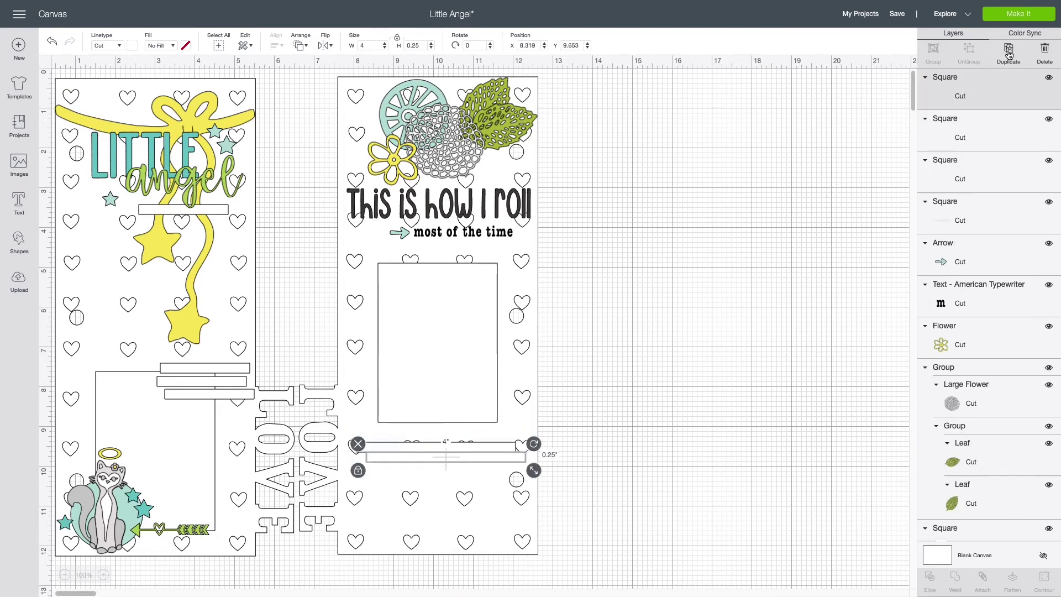
click(1008, 54)
click(1008, 54)
click(399, 99)
click(399, 99)
Duplicate the teal and yellow flowers and shrink the yellow copy at the card bottom.
key(ctrl+d)
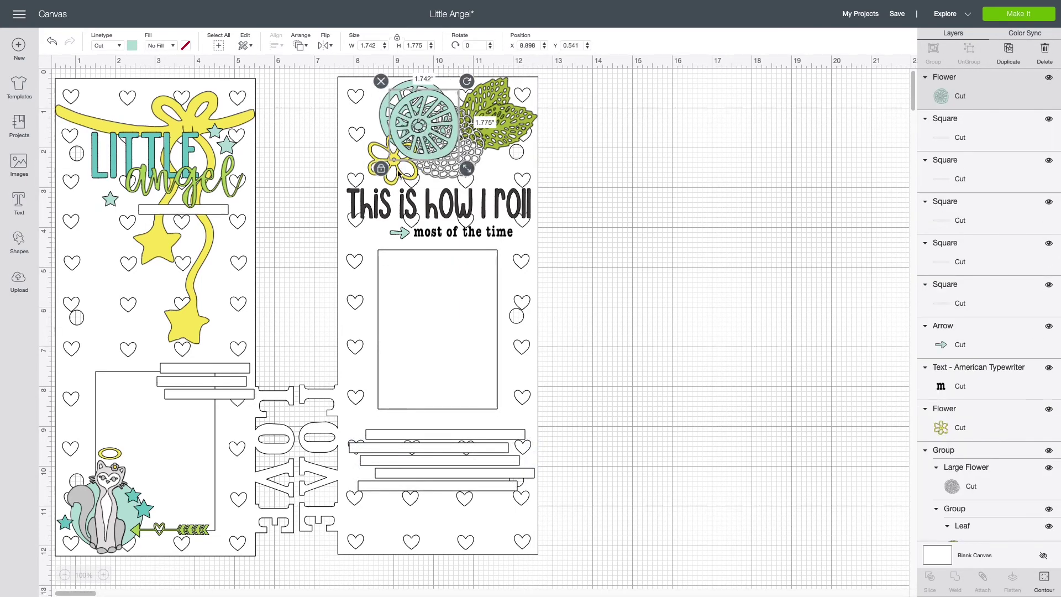
click(393, 166)
click(1011, 53)
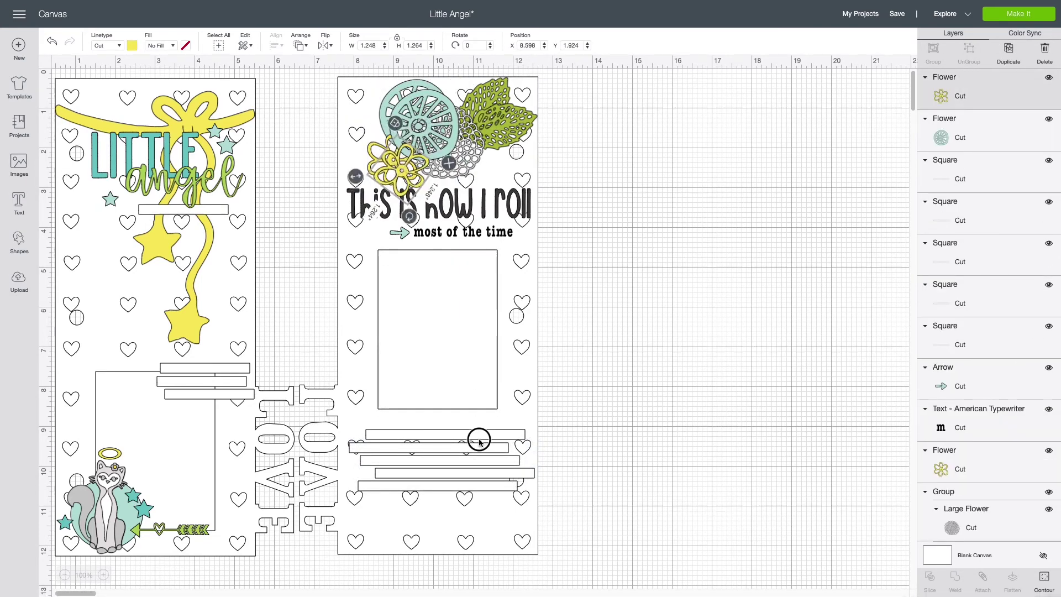
click(423, 121)
drag(424, 120, 467, 519)
drag(403, 169, 707, 483)
drag(672, 449, 418, 524)
click(661, 492)
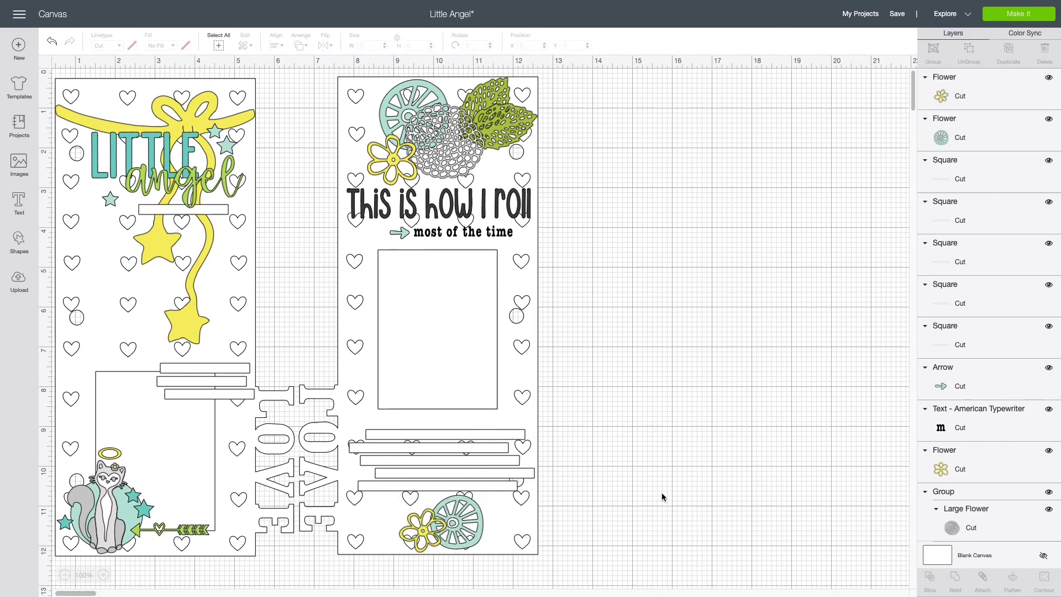
Nudge the teal flower copy beside the yellow one at the card bottom.
click(419, 521)
drag(486, 523, 477, 522)
click(686, 524)
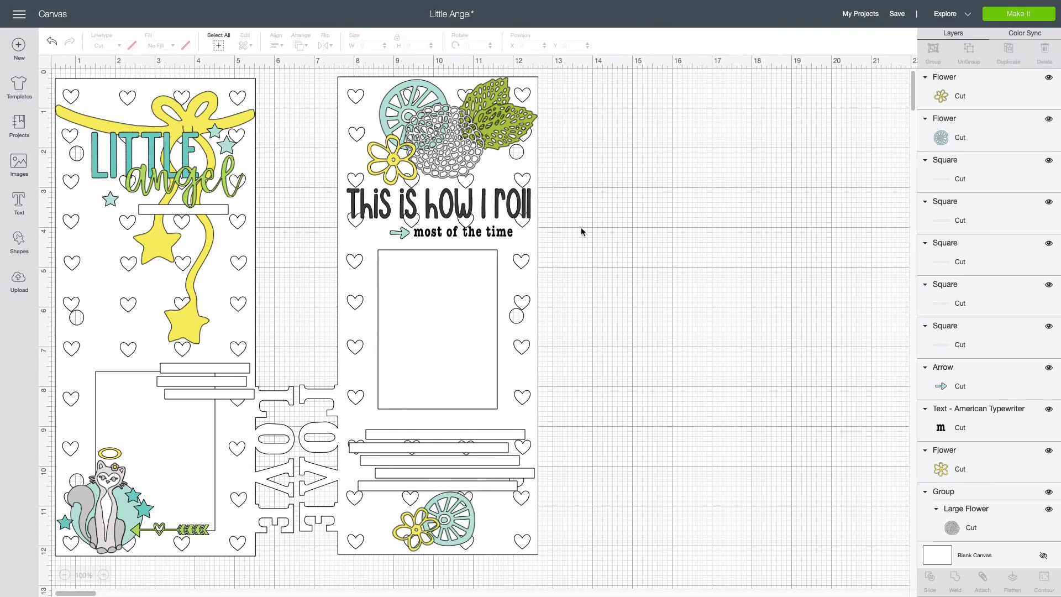
Try a duplicated leaf at the bottom, undo it, and lay the strip across the bottom flowers.
click(519, 118)
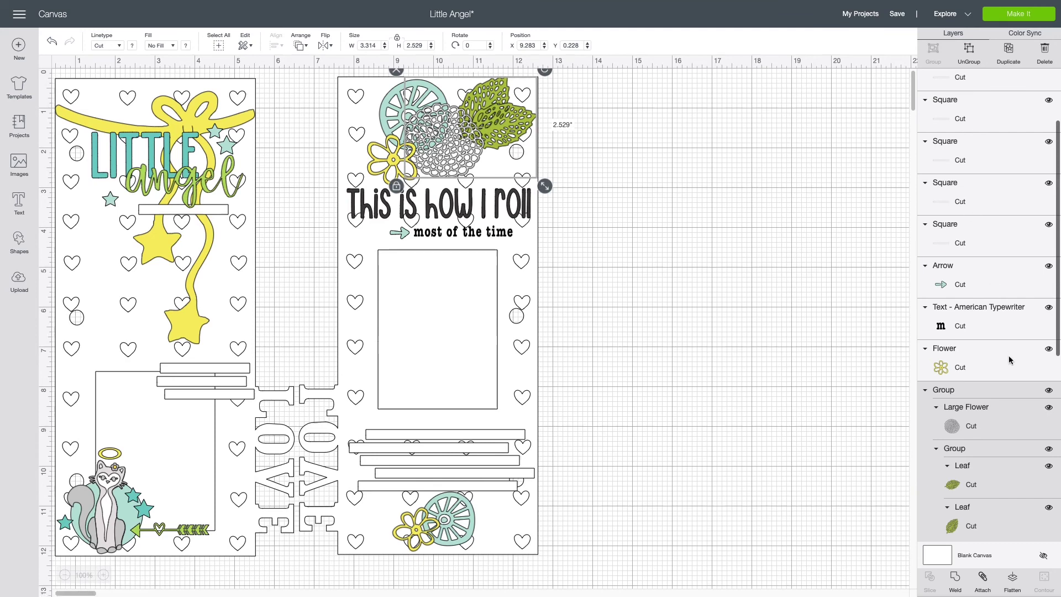
click(1002, 473)
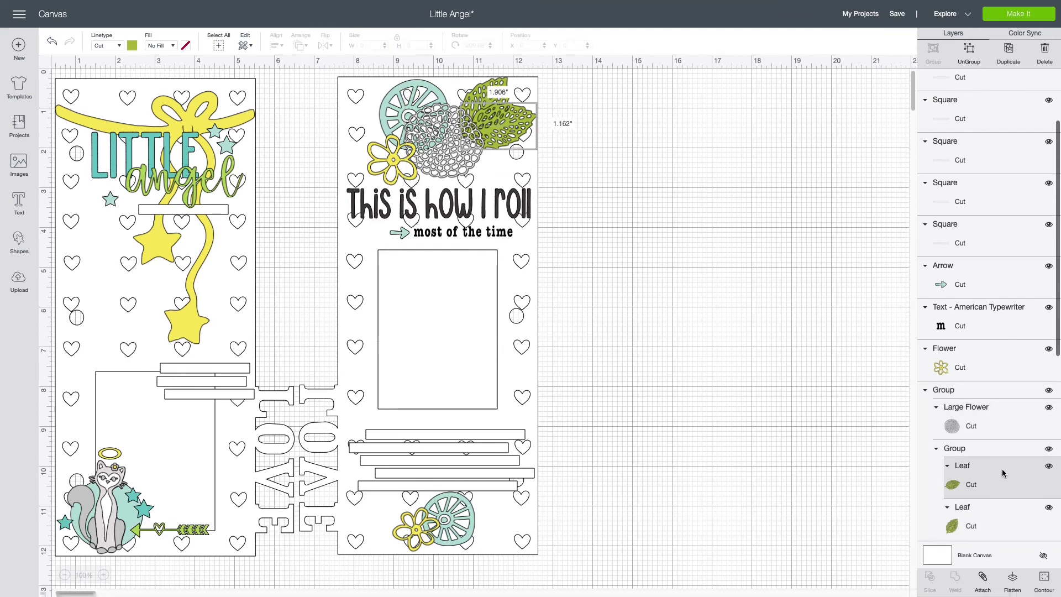
click(1008, 50)
drag(450, 177, 601, 241)
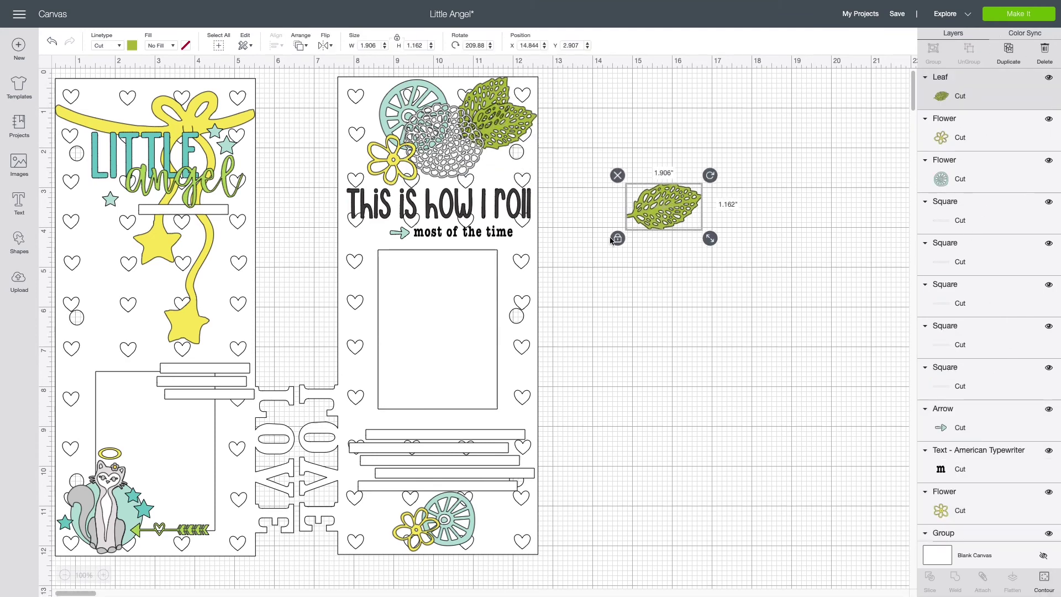
drag(674, 222, 460, 526)
key(ctrl+z)
key(ctrl+z)
key(ctrl+z)
click(699, 159)
click(671, 484)
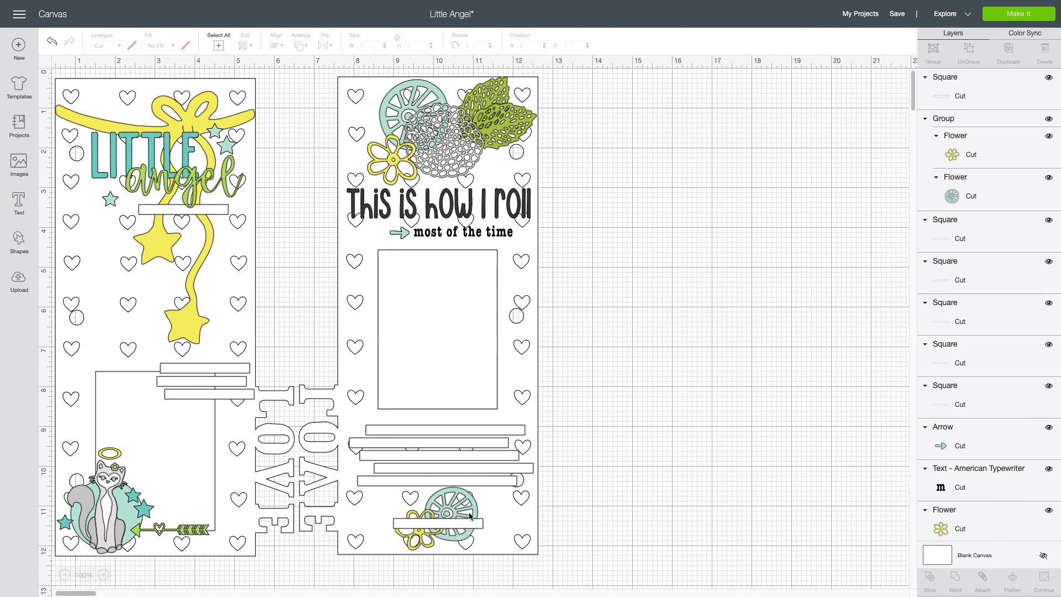
mouse_move(463, 525)
mouse_down()
mouse_move(479, 528)
mouse_move(454, 525)
mouse_up()
click(628, 511)
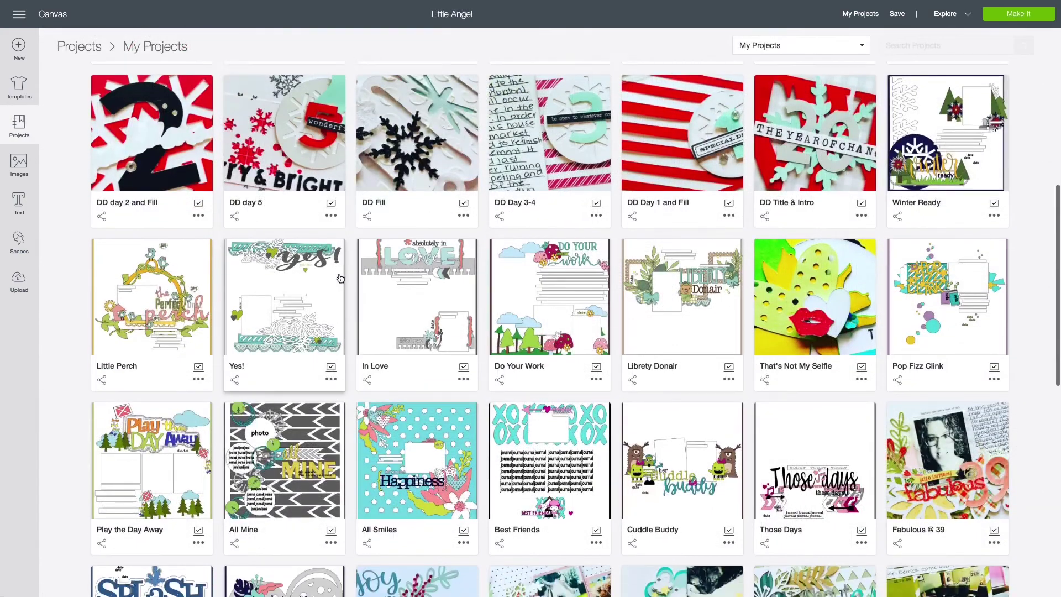
Scroll through the My Projects thumbnails such as 'All Mine' and 'The Cats Meow'.
scroll(340, 278, down, 4)
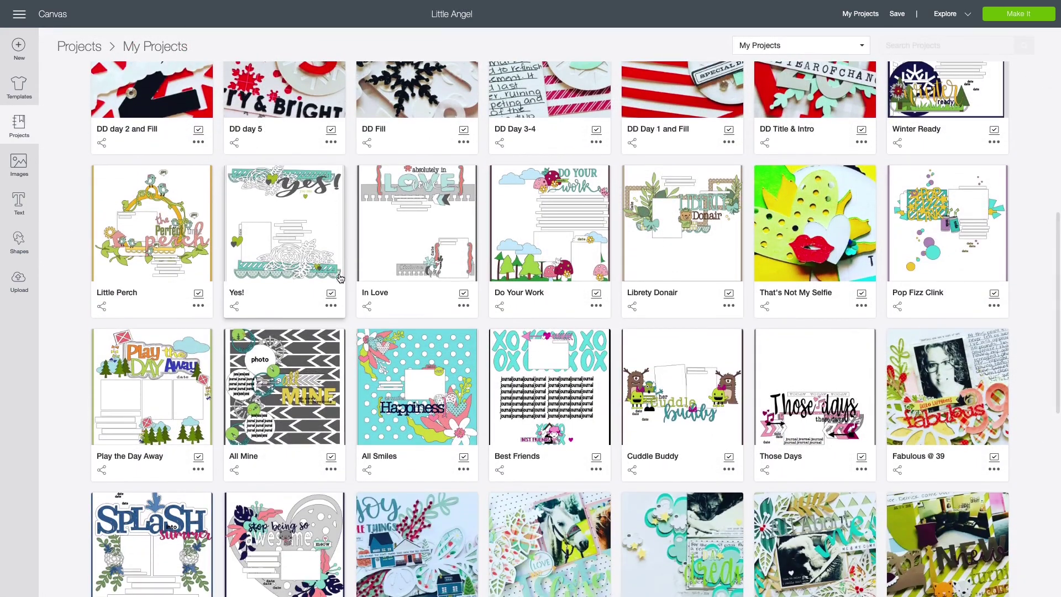
scroll(341, 278, down, 1)
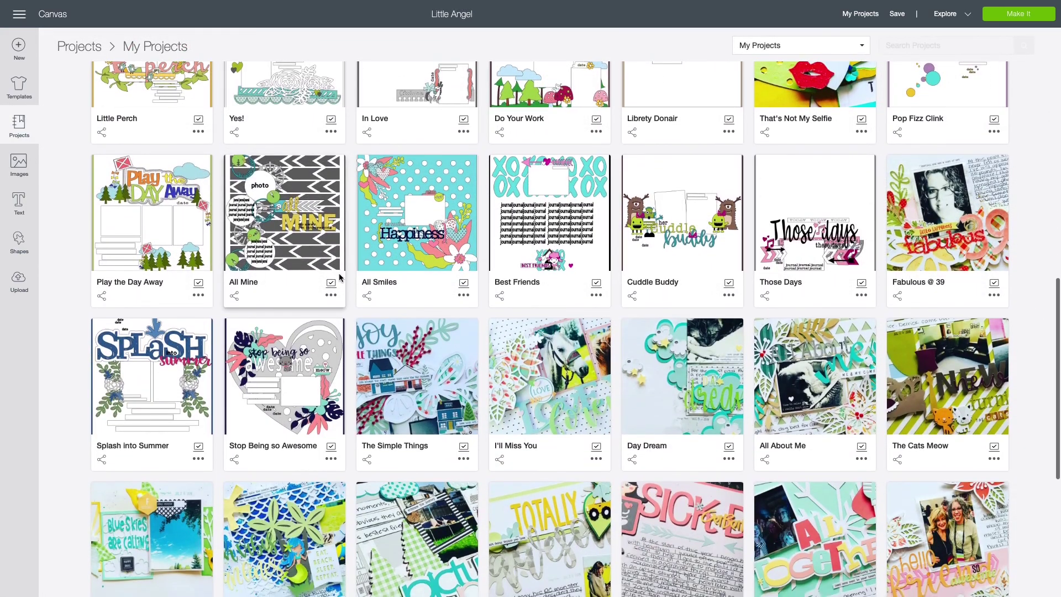